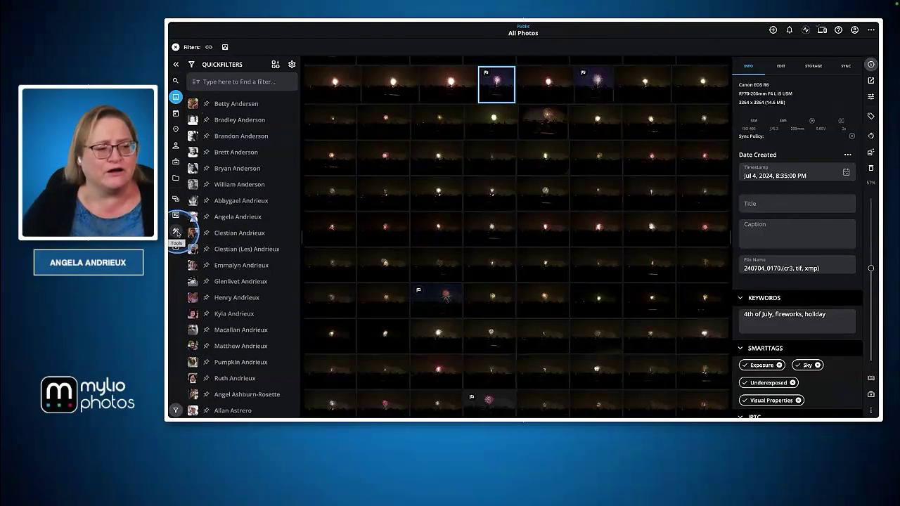
Step: Run Photo DeDupe on All Photos to review the library's duplicate sets, and close it
{"action": "left_click", "coordinate": [177, 233]}
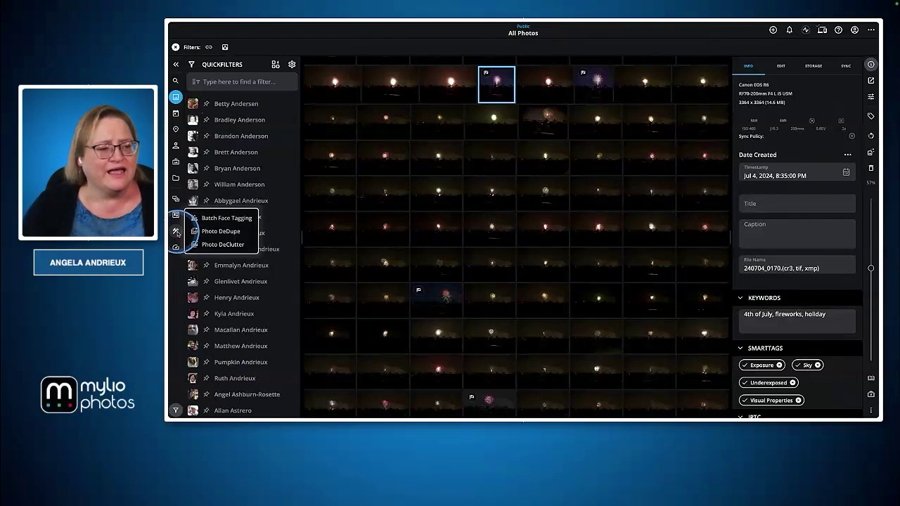
{"action": "left_click", "coordinate": [221, 233]}
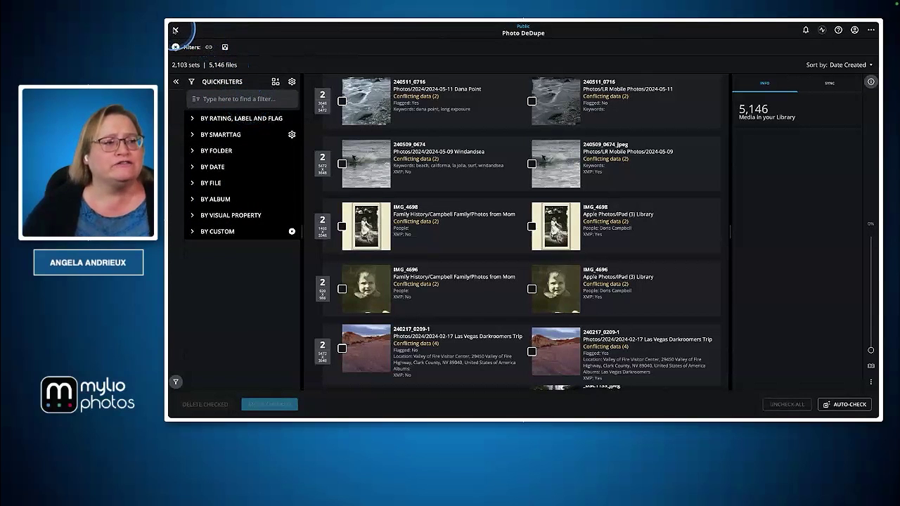
{"action": "left_click", "coordinate": [176, 30]}
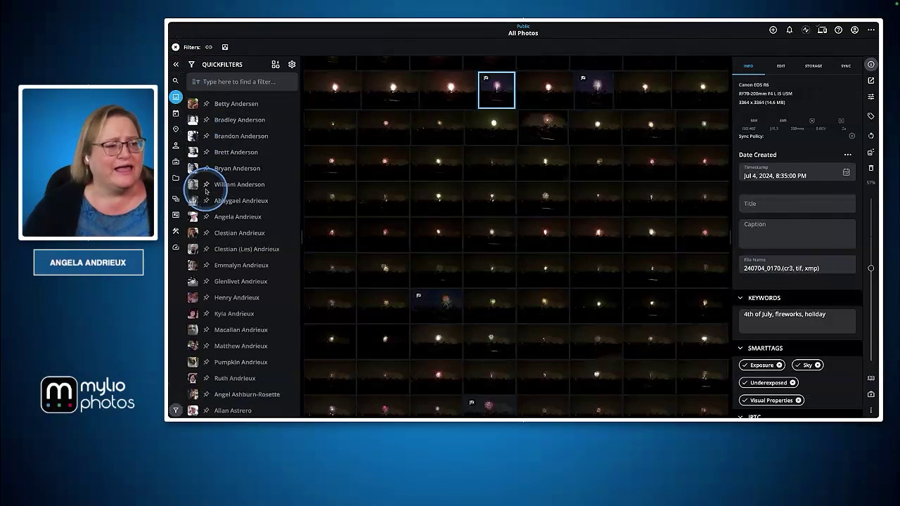
Step: Open the Apple Photos folder and launch Photo DeDupe from it
{"action": "left_click", "coordinate": [177, 180]}
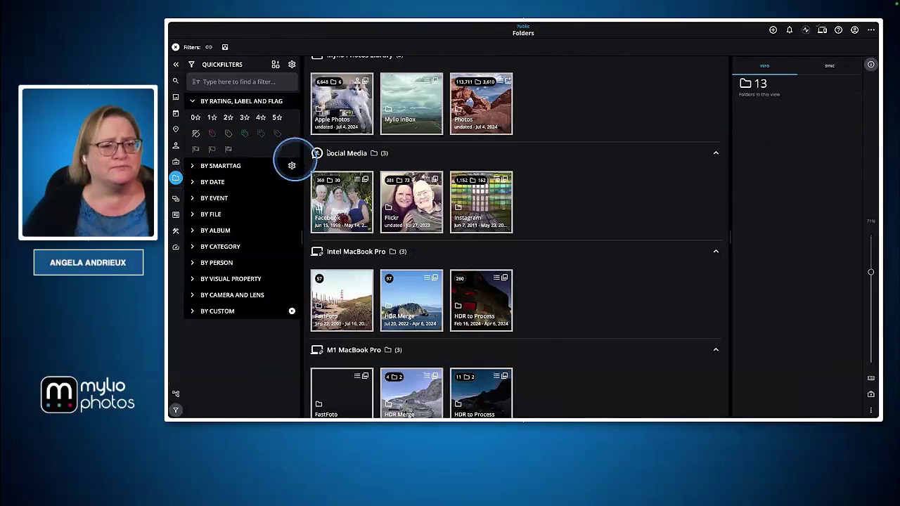
{"action": "left_click", "coordinate": [358, 109]}
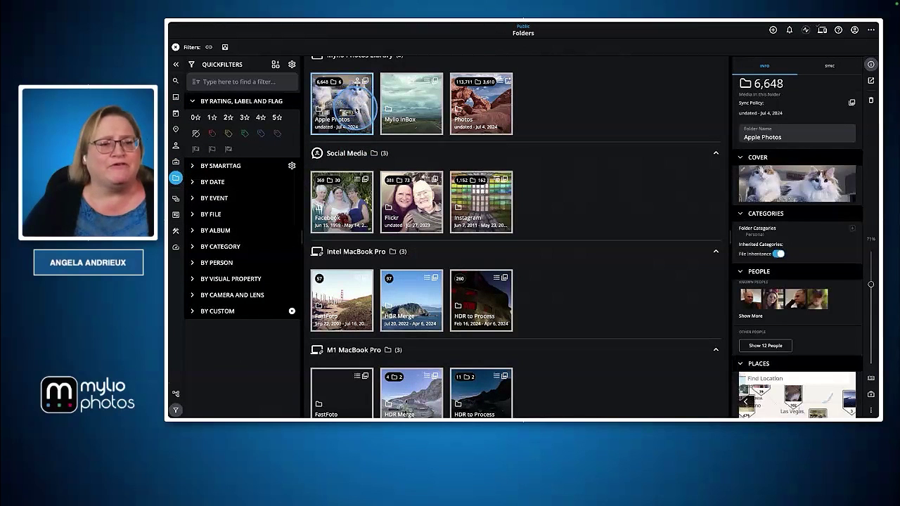
{"action": "double_click", "coordinate": [358, 109]}
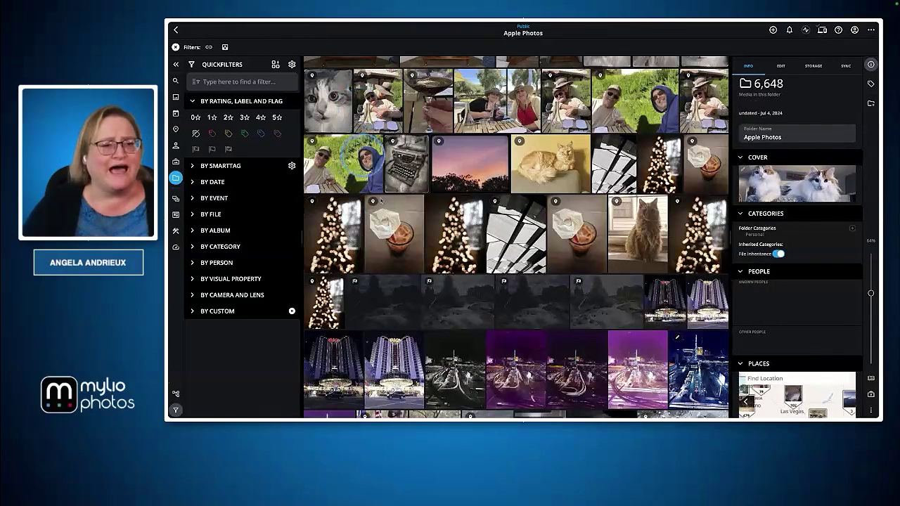
{"action": "left_click", "coordinate": [177, 230]}
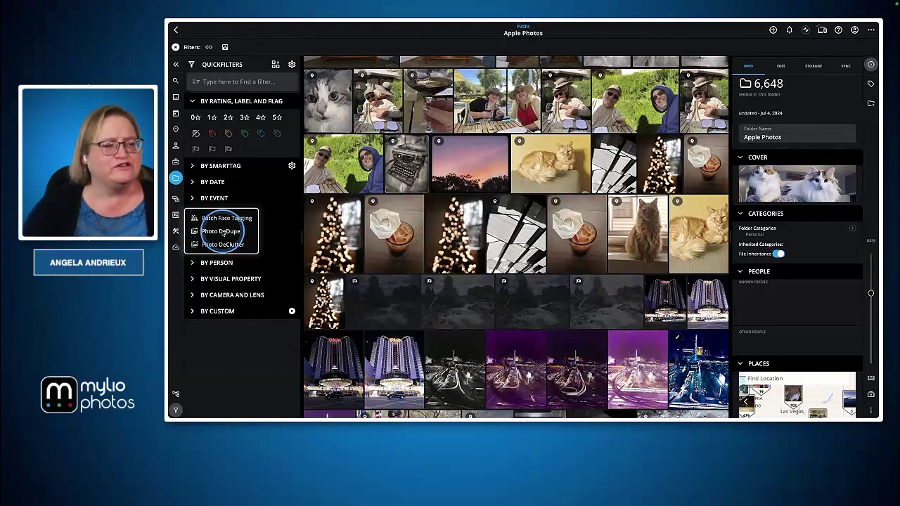
{"action": "left_click", "coordinate": [222, 233]}
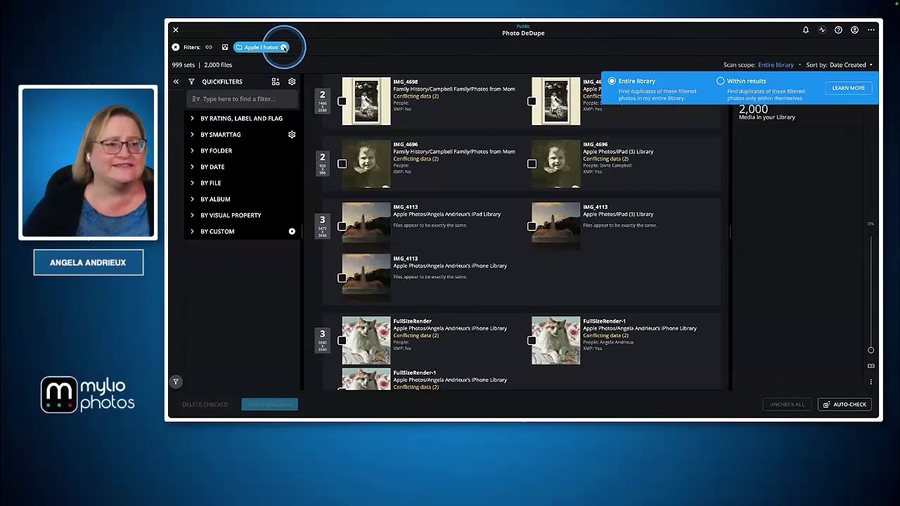
Step: Remove the Apple Photos folder filter from the duplicate scan and close Photo DeDupe
{"action": "left_click", "coordinate": [283, 47]}
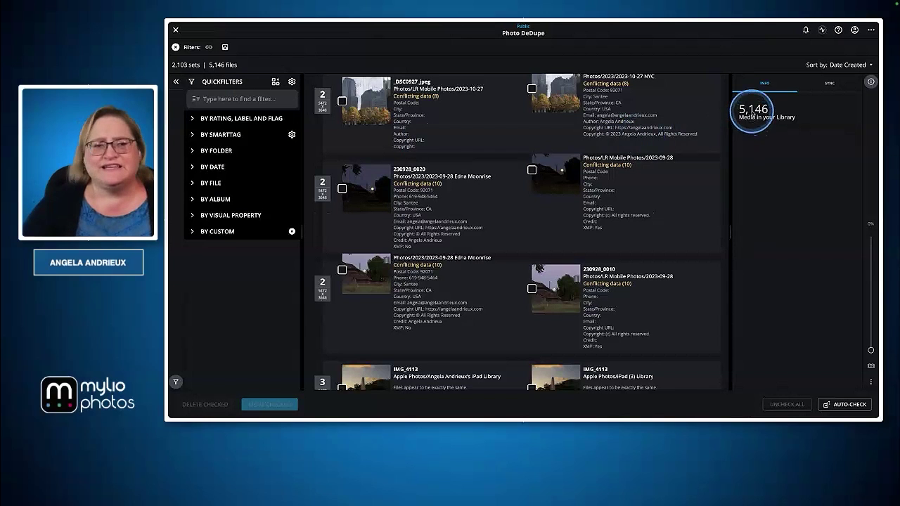
{"action": "left_click", "coordinate": [175, 31]}
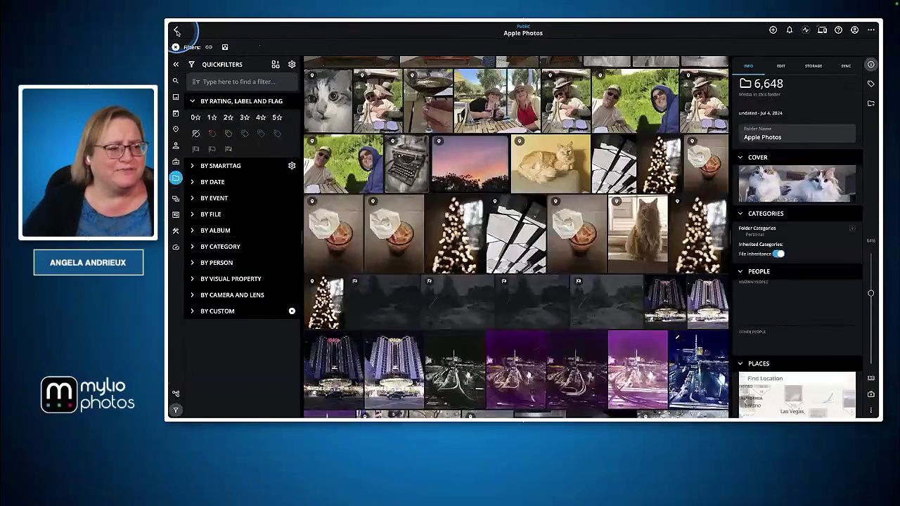
Step: Return to the All Photos view and launch Photo DeDupe for the whole library
{"action": "left_click", "coordinate": [175, 97]}
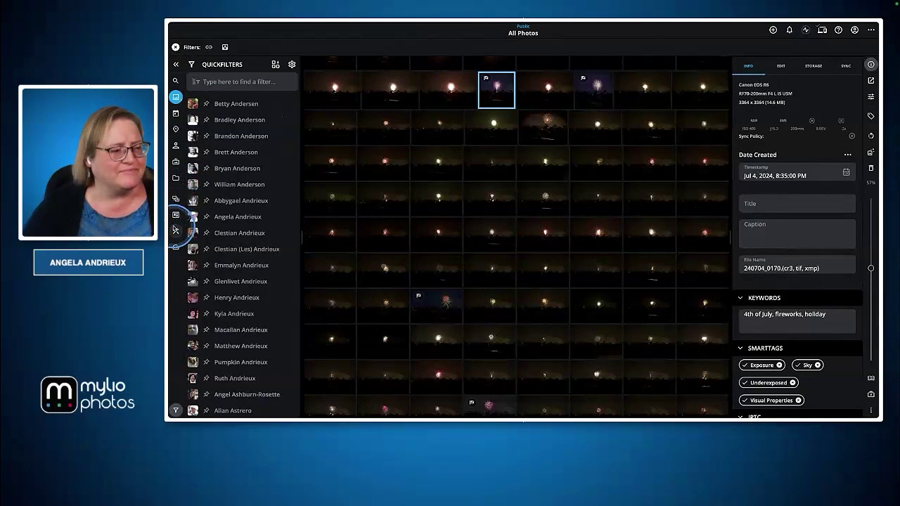
{"action": "left_click", "coordinate": [176, 230]}
{"action": "left_click", "coordinate": [219, 234]}
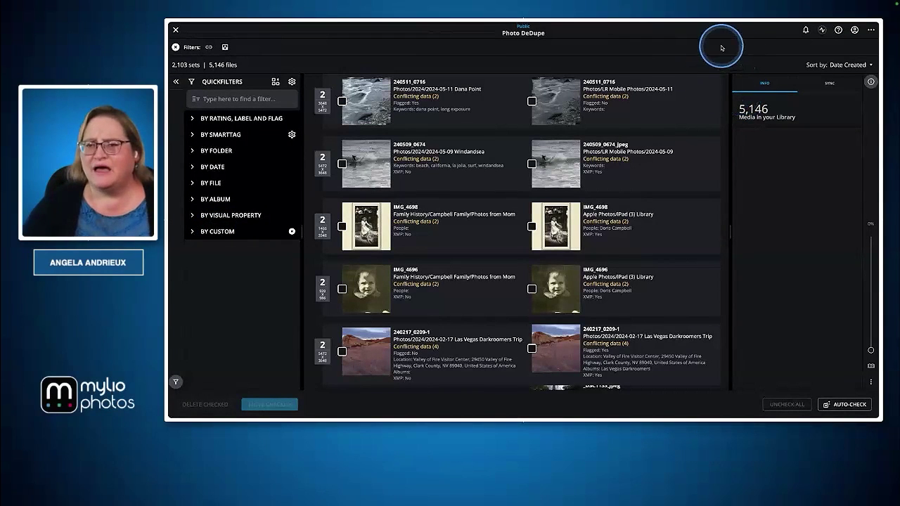
Step: Hide the photo information and exit full-screen mode
{"action": "left_click", "coordinate": [870, 83]}
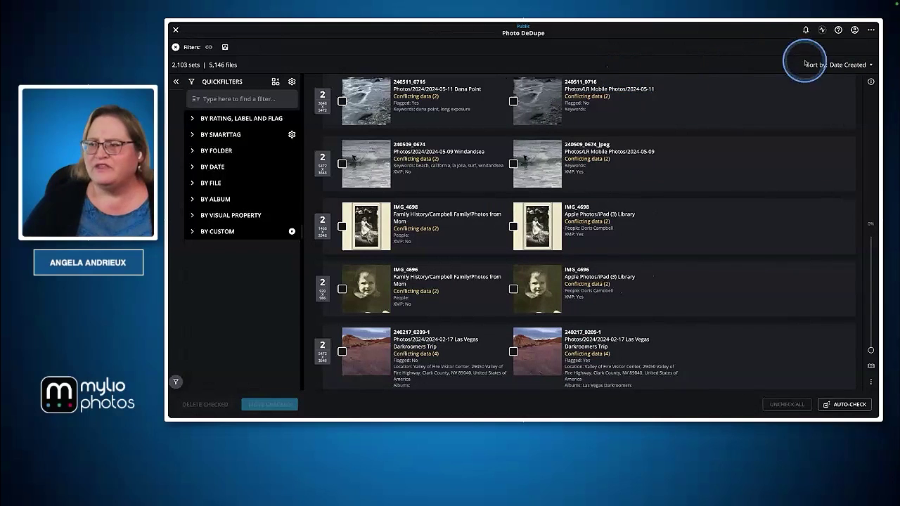
{"action": "key", "text": "ctrl+super+f"}
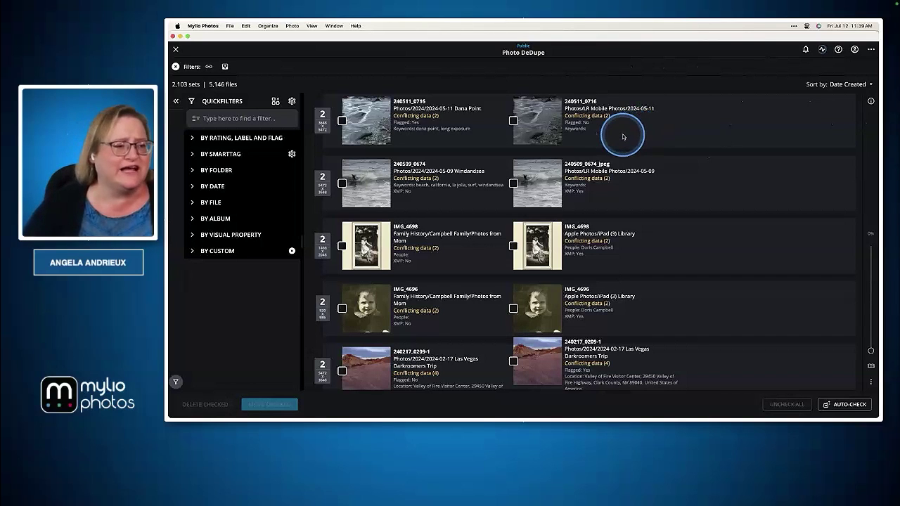
Step: Filter the duplicates by the Apple Photos folder and set the scan scope to Within results
{"action": "left_click", "coordinate": [193, 172]}
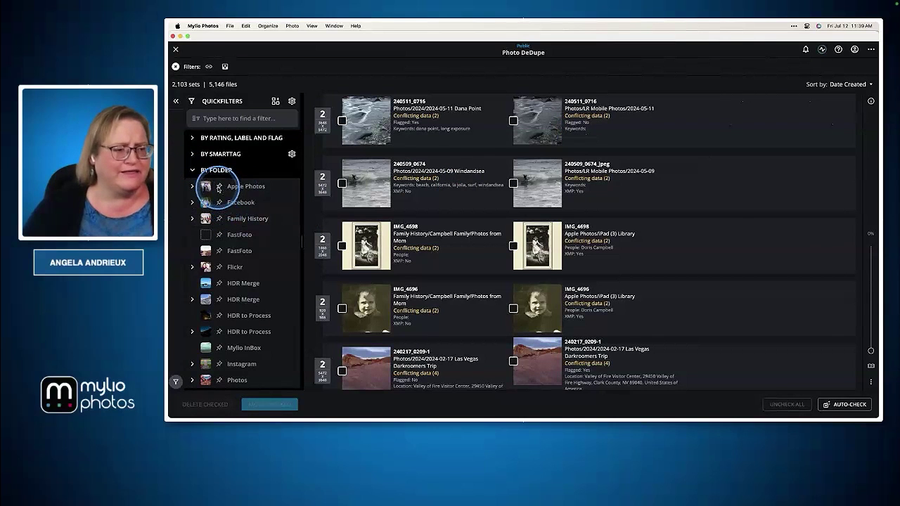
{"action": "left_click", "coordinate": [219, 187]}
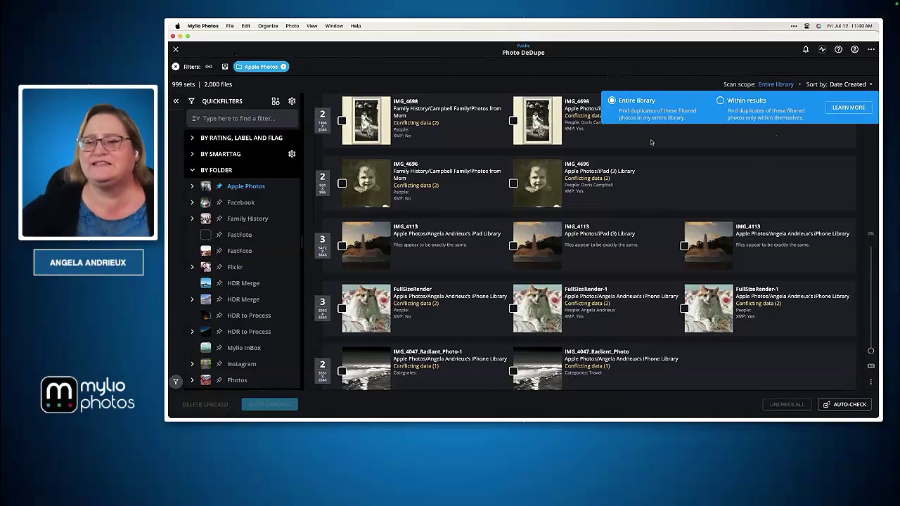
{"action": "left_click", "coordinate": [721, 101]}
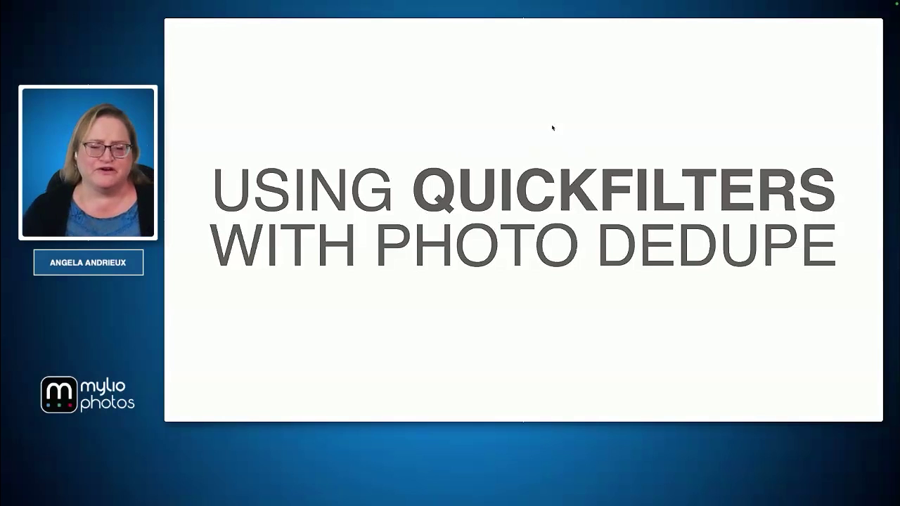
Step: Switch from the slide presentation back to Mylio Photos
{"action": "key", "text": "super+Tab"}
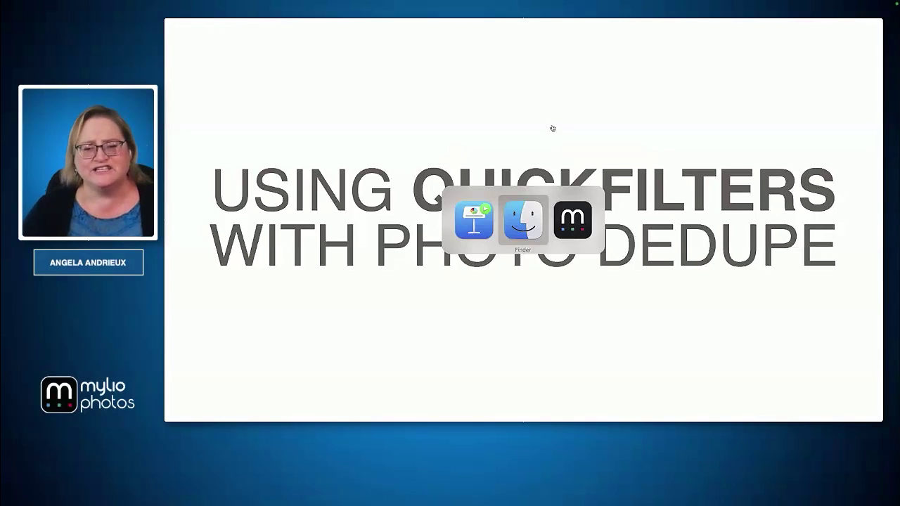
{"action": "key", "text": "super+Tab"}
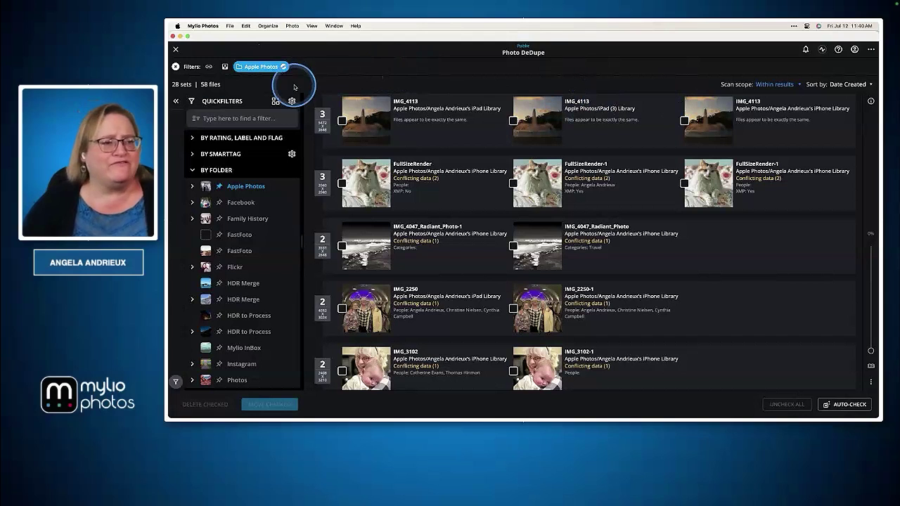
Step: Remove the Apple Photos folder filter to view duplicates across the library, and reapply it
{"action": "left_click", "coordinate": [283, 67]}
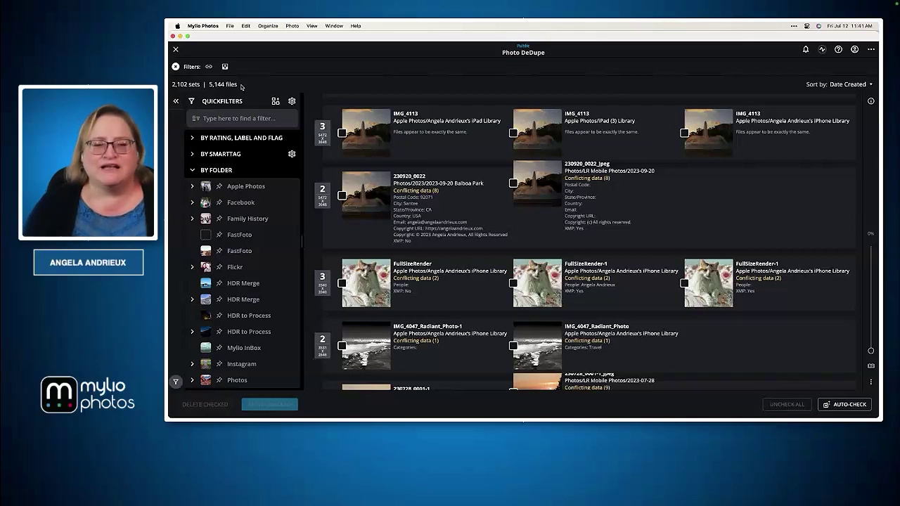
{"action": "left_click", "coordinate": [470, 141]}
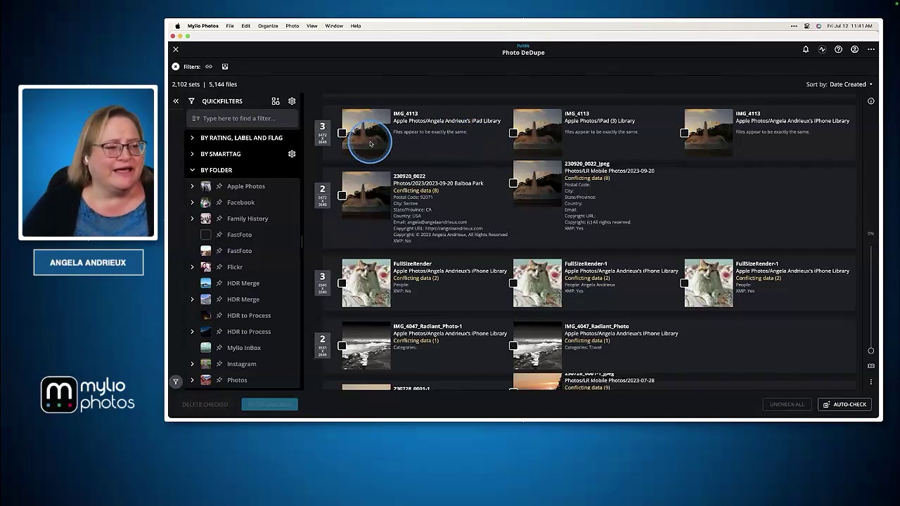
{"action": "left_click", "coordinate": [223, 186]}
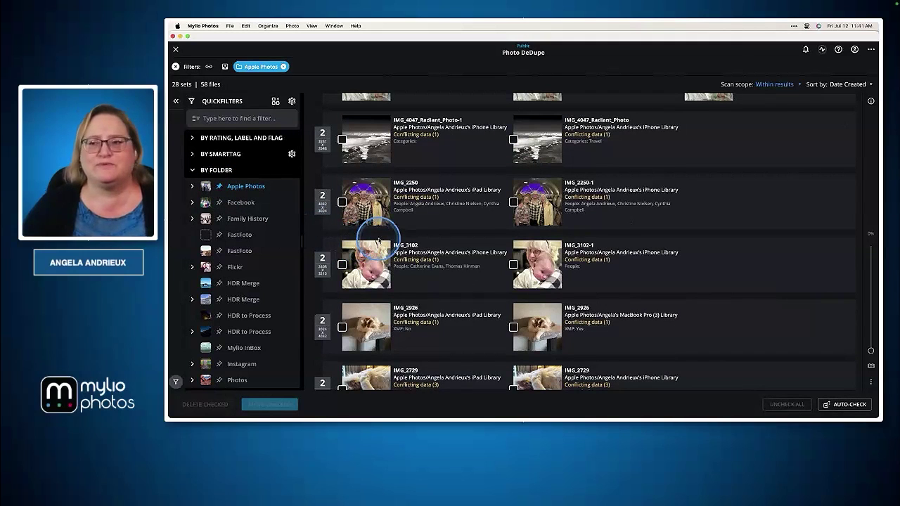
Step: Set the scan scope to Entire library and look through the duplicate sets of the Apple Photos folder
{"action": "left_click", "coordinate": [772, 85]}
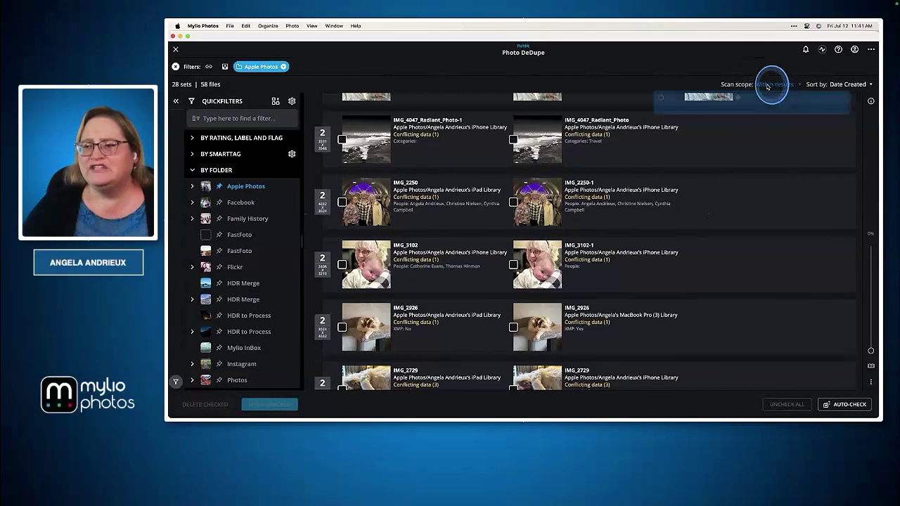
{"action": "left_click", "coordinate": [623, 101]}
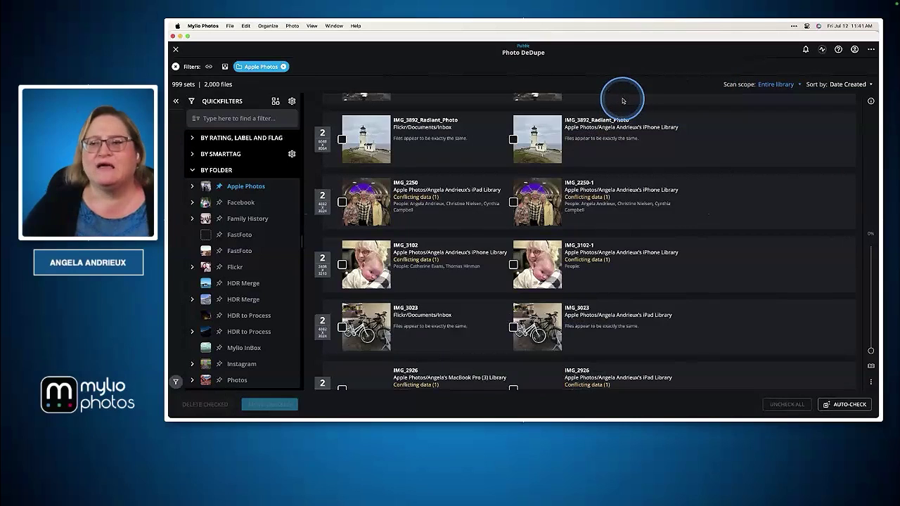
{"action": "scroll", "coordinate": [651, 225], "scroll_direction": "up", "scroll_amount": 5}
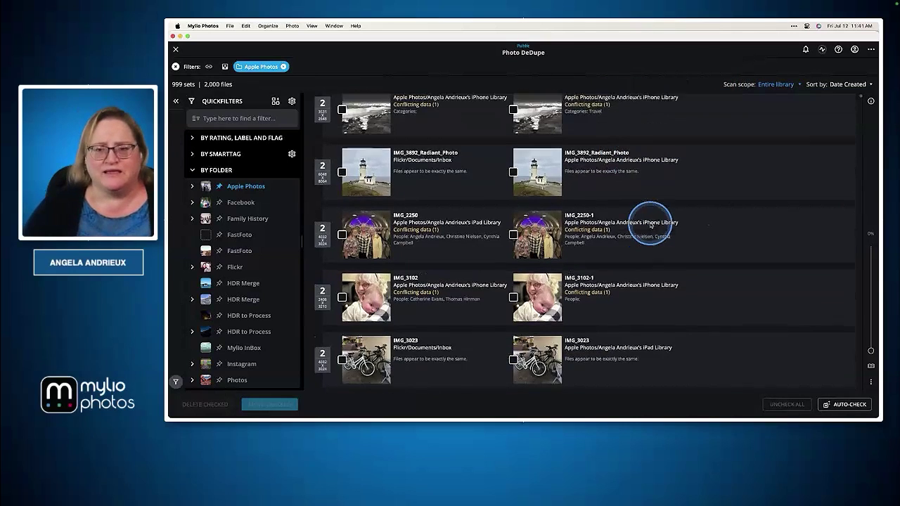
{"action": "scroll", "coordinate": [651, 226], "scroll_direction": "down", "scroll_amount": 2}
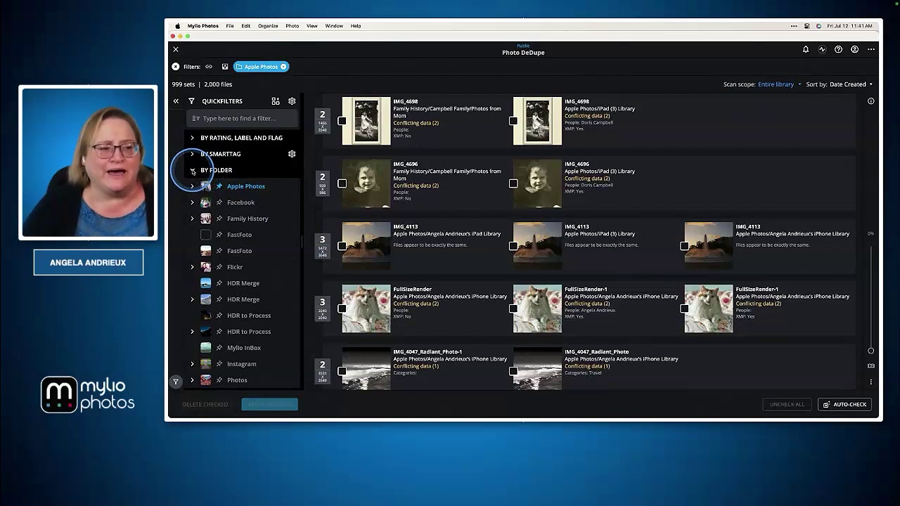
Step: Add a by-year QuickFilter for the 2020s to the Apple Photos duplicates and look through the remaining sets
{"action": "left_click", "coordinate": [192, 171]}
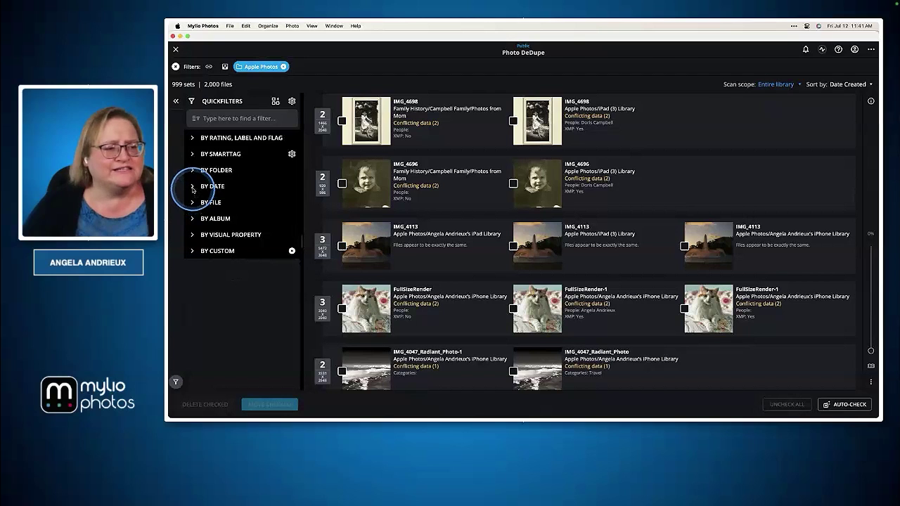
{"action": "left_click", "coordinate": [193, 187]}
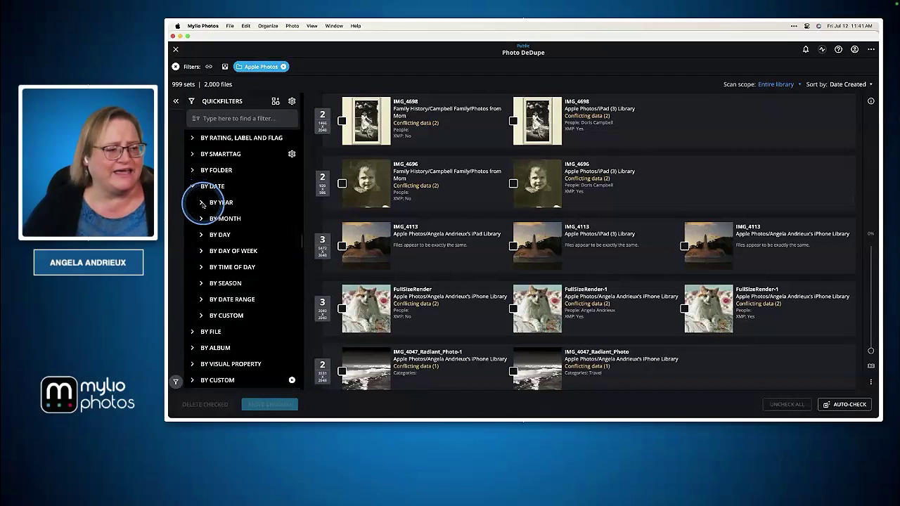
{"action": "left_click", "coordinate": [201, 203]}
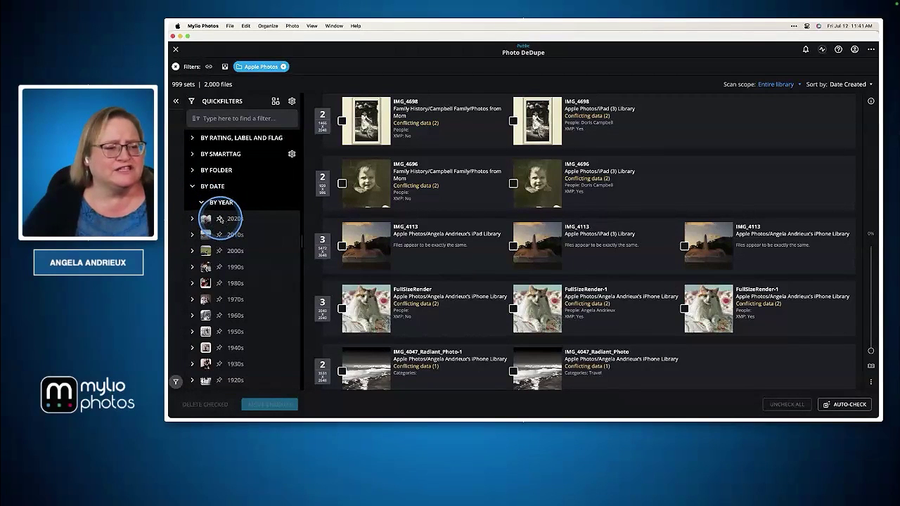
{"action": "left_click", "coordinate": [220, 218]}
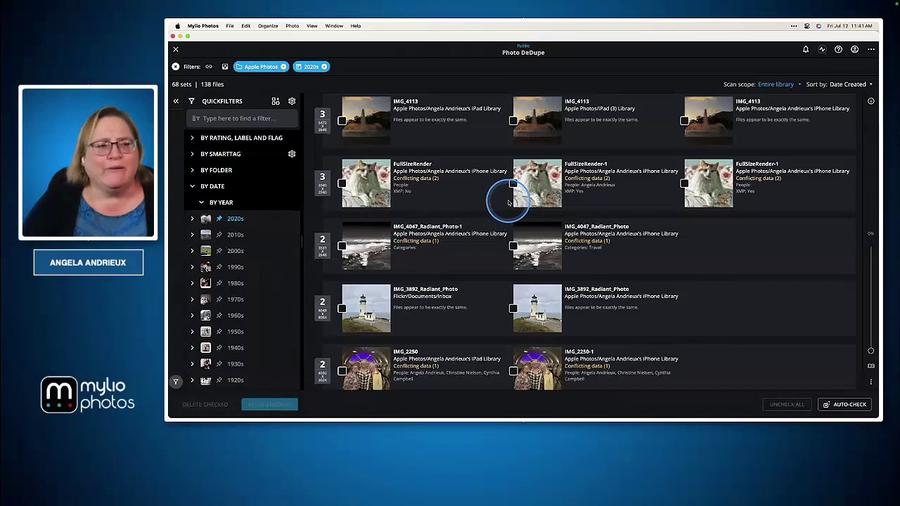
{"action": "scroll", "coordinate": [500, 204], "scroll_direction": "down", "scroll_amount": 1}
{"action": "scroll", "coordinate": [501, 204], "scroll_direction": "down", "scroll_amount": 6}
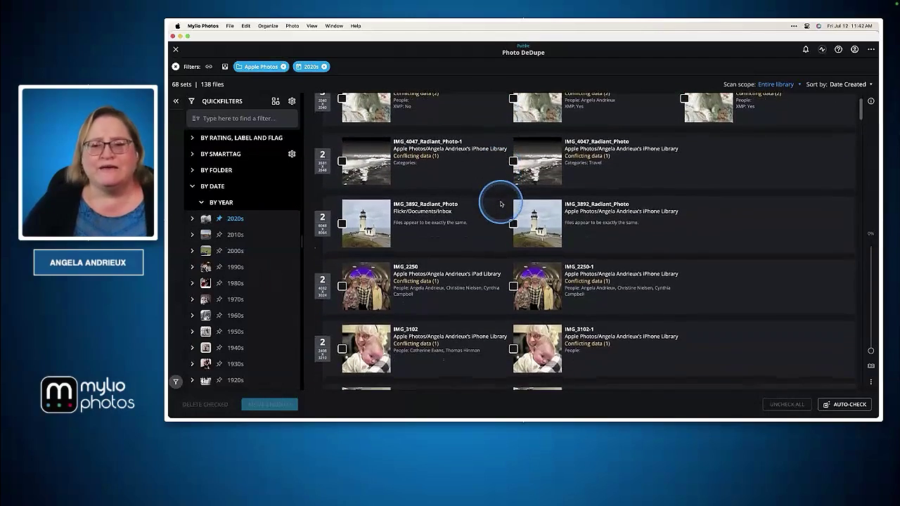
{"action": "scroll", "coordinate": [501, 204], "scroll_direction": "down", "scroll_amount": 4}
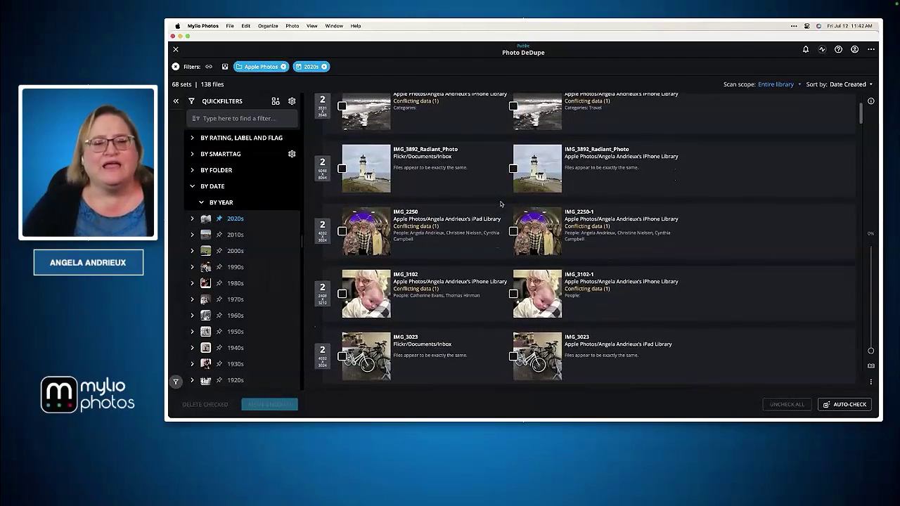
{"action": "scroll", "coordinate": [501, 204], "scroll_direction": "down", "scroll_amount": 1}
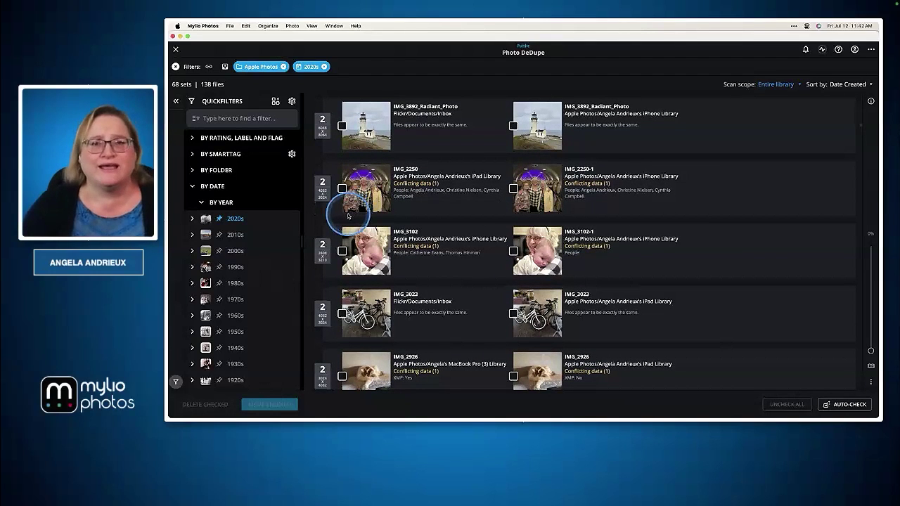
Step: Narrow the date filter on the Apple Photos duplicates from the decade to the year 2024
{"action": "left_click", "coordinate": [192, 220]}
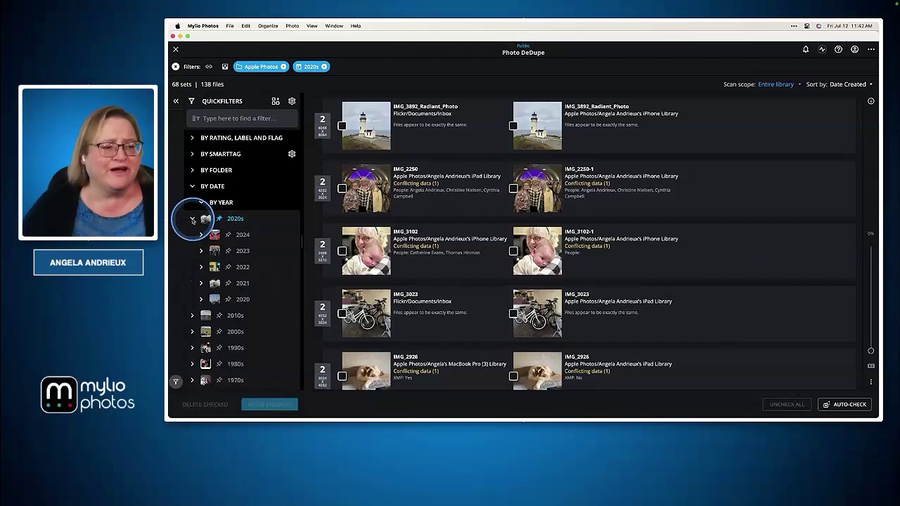
{"action": "left_click", "coordinate": [228, 233]}
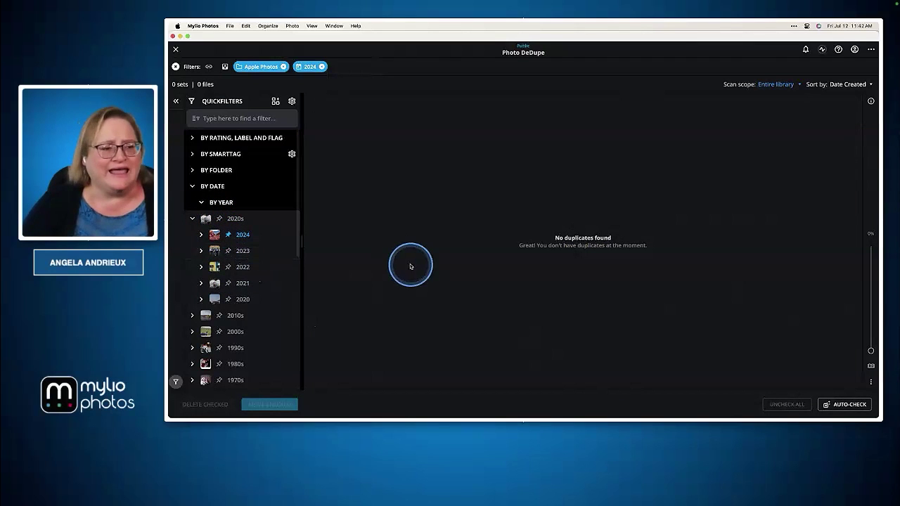
Step: Switch the date filter on the Apple Photos duplicates from 2024 to the year 2023
{"action": "left_click", "coordinate": [227, 249]}
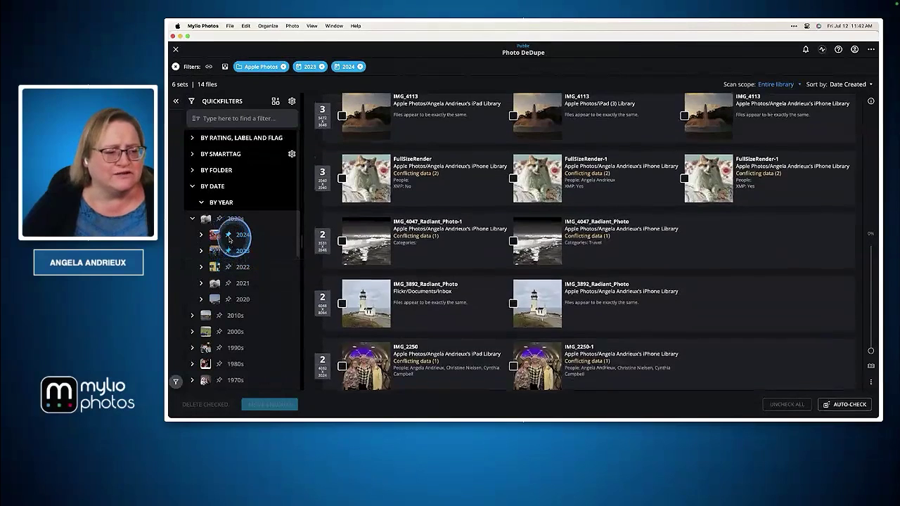
{"action": "left_click", "coordinate": [228, 234]}
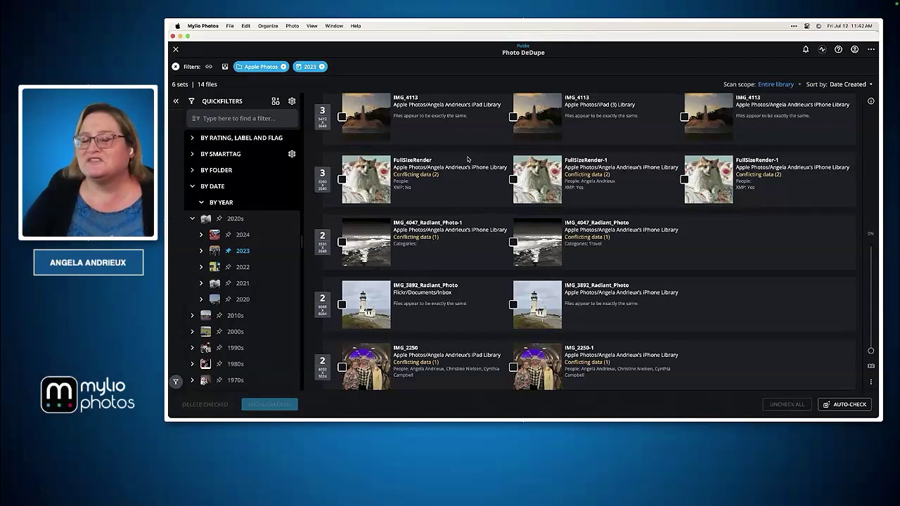
{"action": "left_click", "coordinate": [486, 158]}
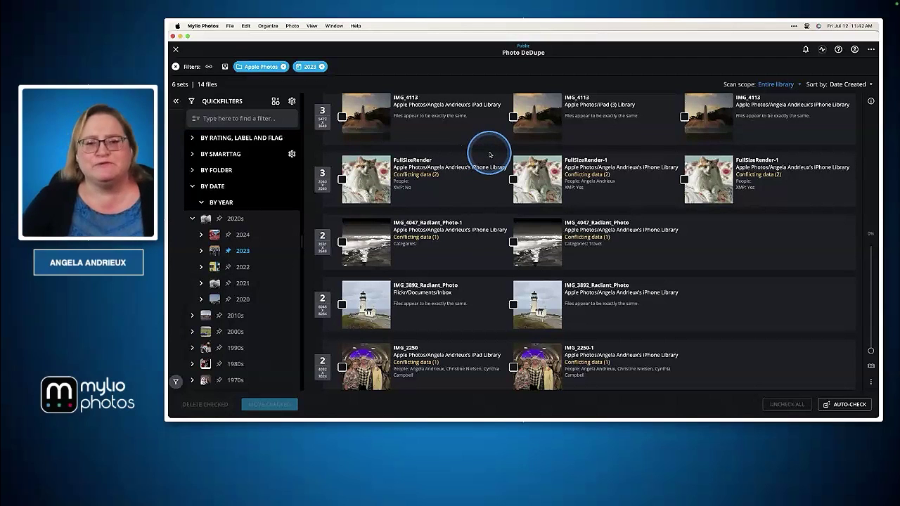
{"action": "key", "text": "super+Tab"}
{"action": "key", "text": "Right"}
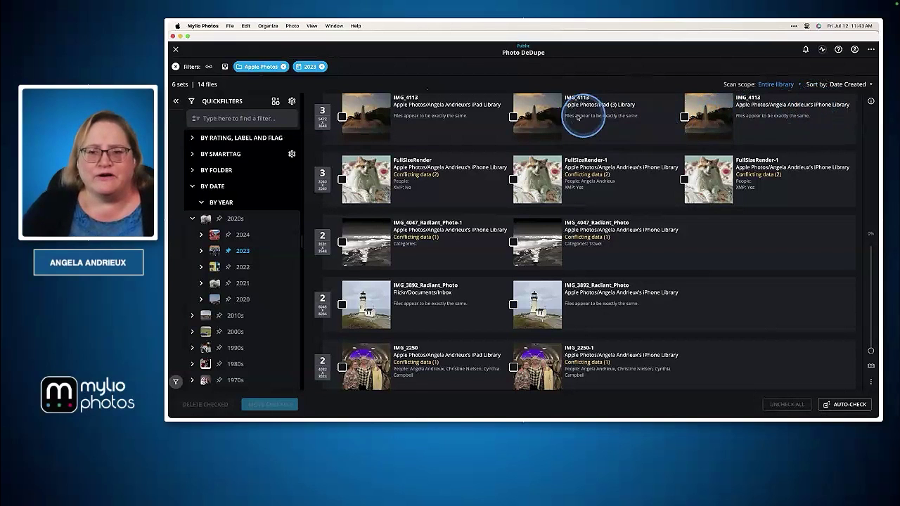
Step: Check the iPad and iPad (3) Library copies of IMG_4113, plus FullSizeRender and the FullSizeRender-1 copy without a People name
{"action": "left_click", "coordinate": [513, 117]}
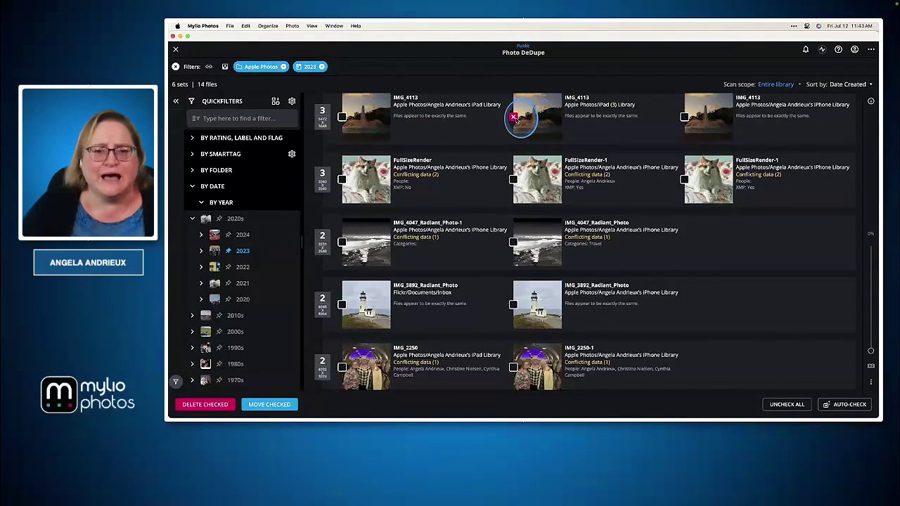
{"action": "left_click", "coordinate": [342, 116]}
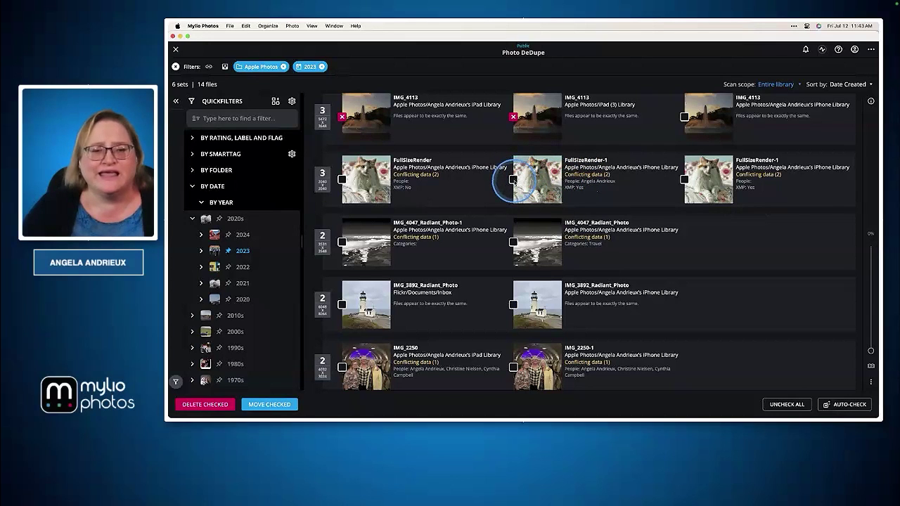
{"action": "left_click", "coordinate": [342, 180]}
{"action": "left_click", "coordinate": [685, 179]}
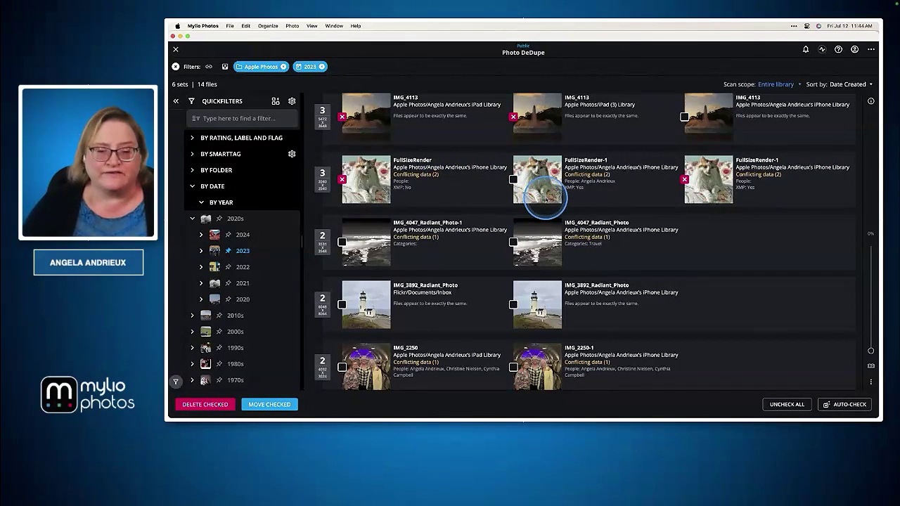
Step: Compare IMG_4047_Radiant_Photo-1 and IMG_4047_Radiant_Photo at full size with their file info, and return to the duplicate sets
{"action": "scroll", "coordinate": [540, 197], "scroll_direction": "down", "scroll_amount": 2}
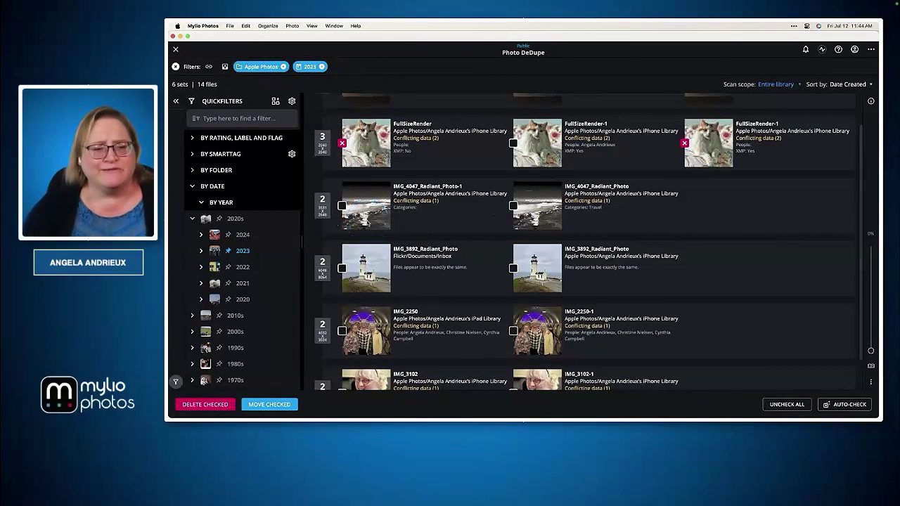
{"action": "double_click", "coordinate": [373, 220]}
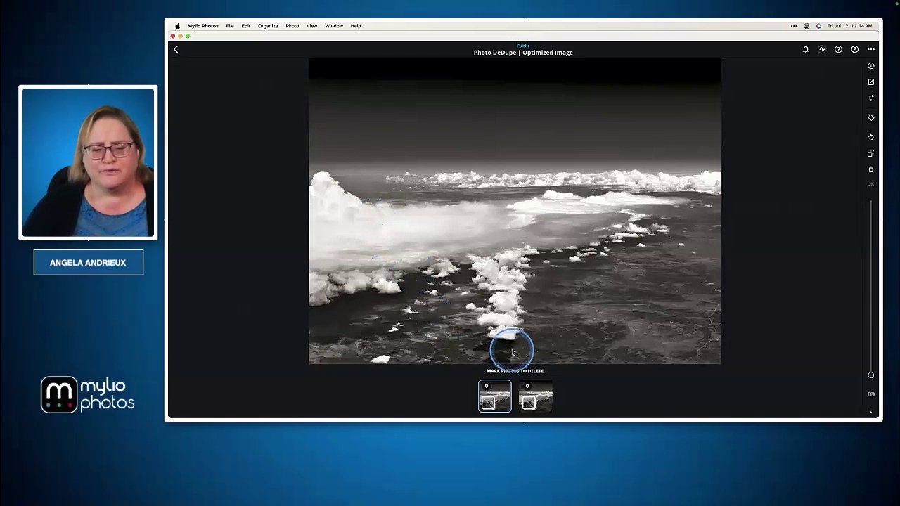
{"action": "left_click", "coordinate": [547, 398]}
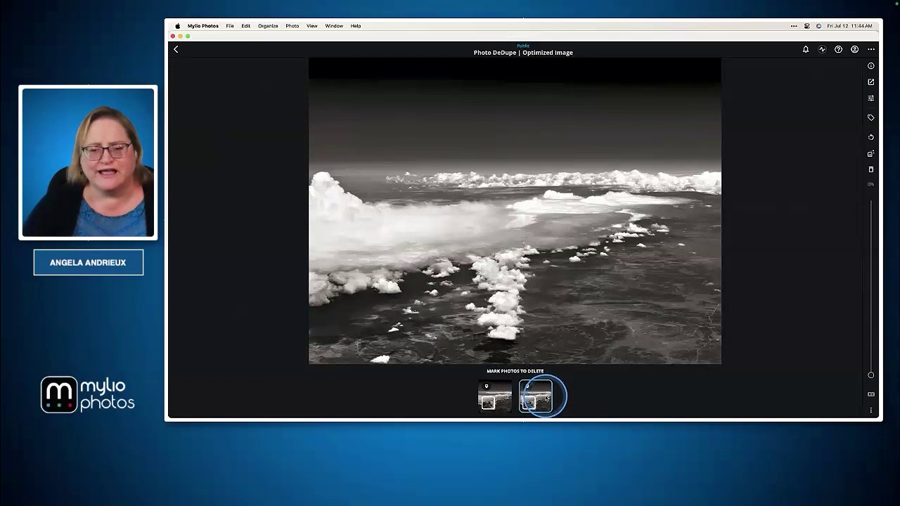
{"action": "left_click", "coordinate": [504, 396]}
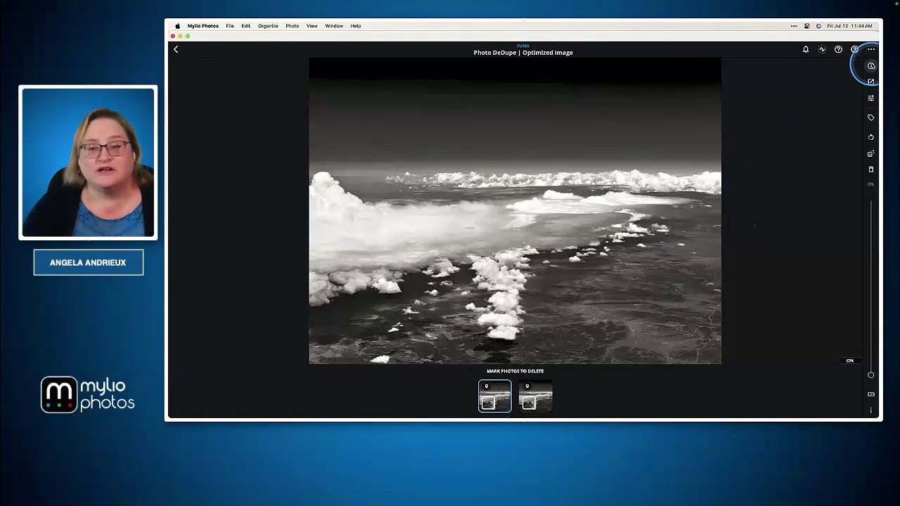
{"action": "left_click", "coordinate": [870, 66]}
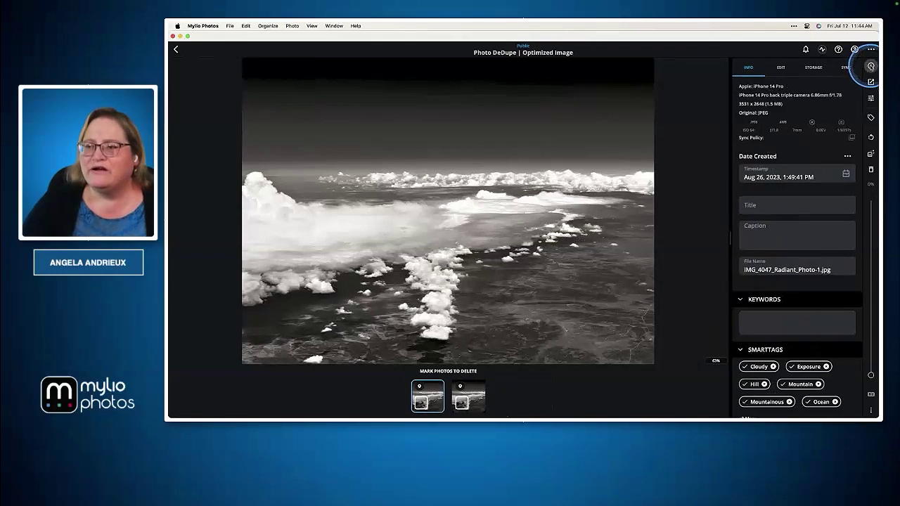
{"action": "left_click", "coordinate": [476, 392]}
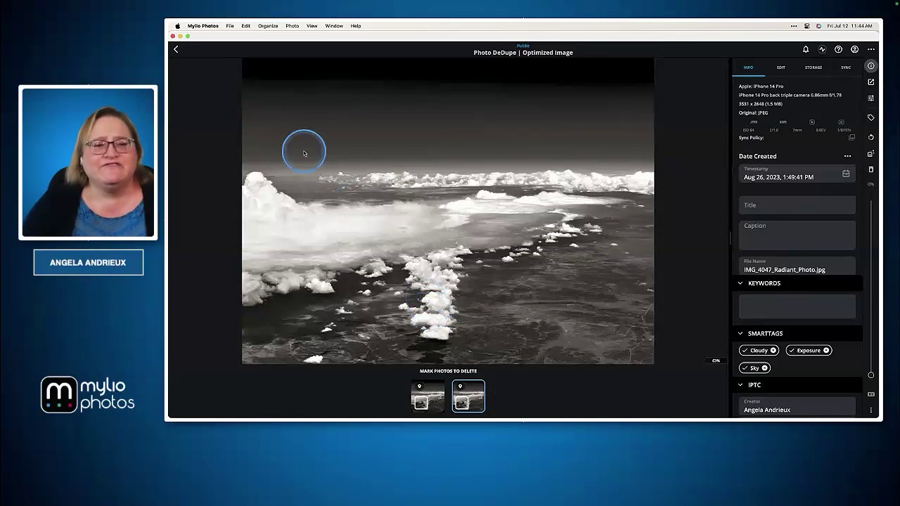
{"action": "left_click", "coordinate": [177, 51]}
Step: Check IMG_4047_Radiant_Photo-1 and the Flickr/Documents/Inbox copy of IMG_3892_Radiant_Photo
{"action": "scroll", "coordinate": [528, 294], "scroll_direction": "down", "scroll_amount": 2}
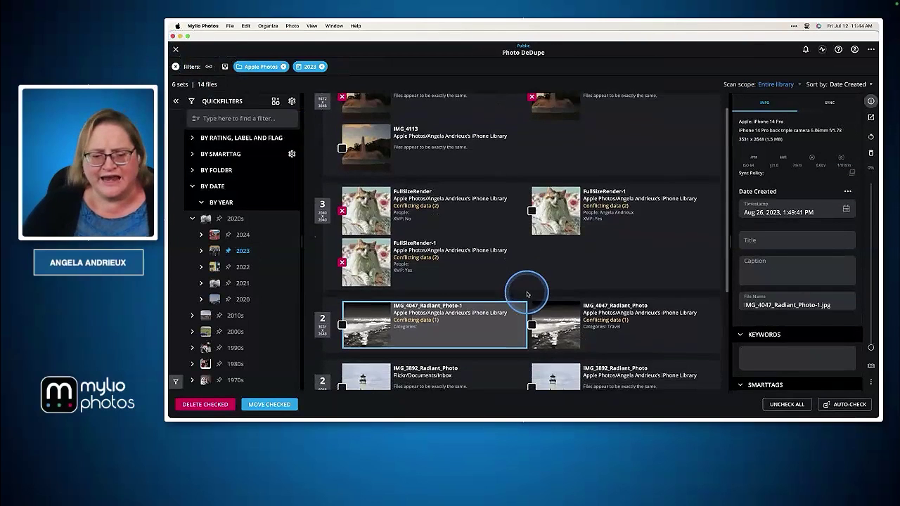
{"action": "scroll", "coordinate": [527, 294], "scroll_direction": "down", "scroll_amount": 2}
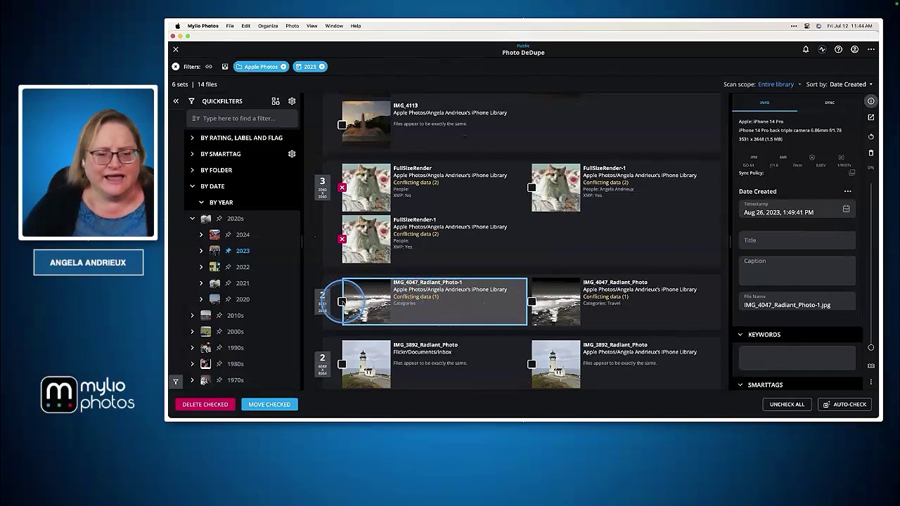
{"action": "left_click", "coordinate": [341, 302]}
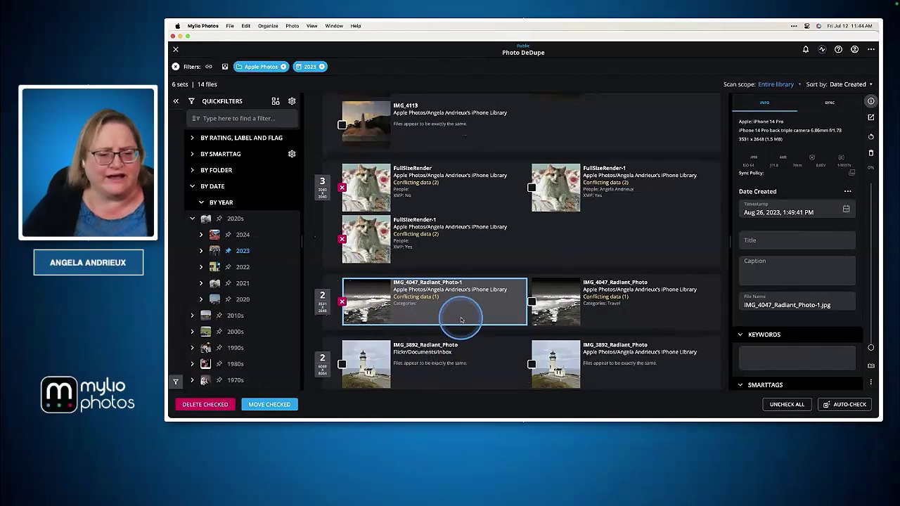
{"action": "scroll", "coordinate": [458, 318], "scroll_direction": "down", "scroll_amount": 5}
{"action": "scroll", "coordinate": [461, 320], "scroll_direction": "down", "scroll_amount": 2}
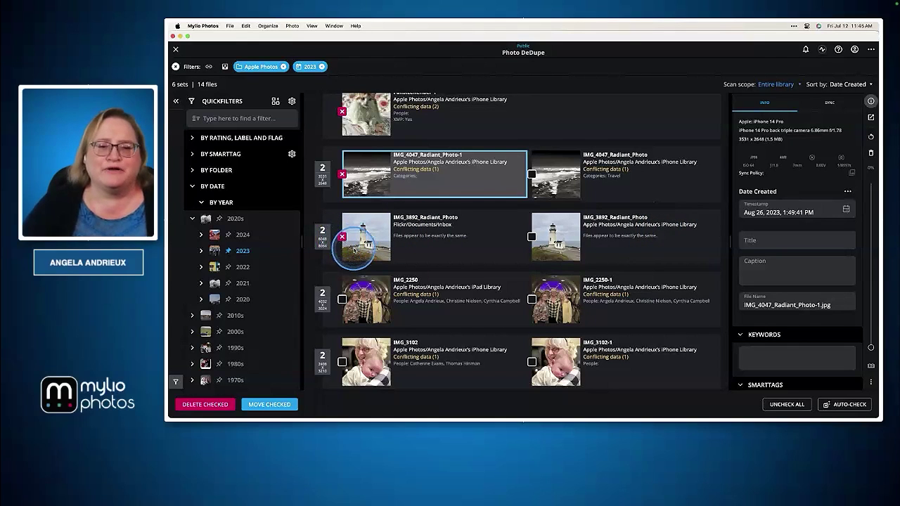
Step: Preview the metadata merge for the IMG_2250 set from both sides, leaving the iPad Library copy checked, and check IMG_3102
{"action": "scroll", "coordinate": [483, 273], "scroll_direction": "down", "scroll_amount": 2}
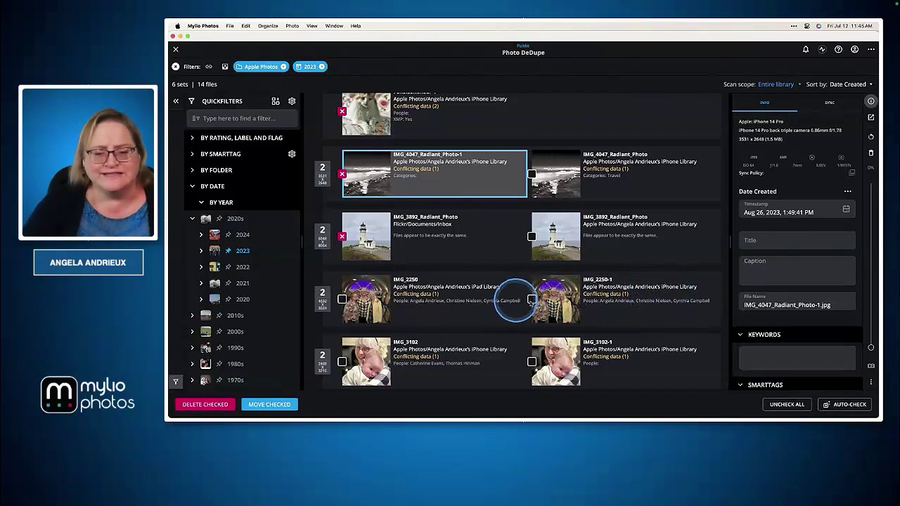
{"action": "left_click", "coordinate": [531, 299]}
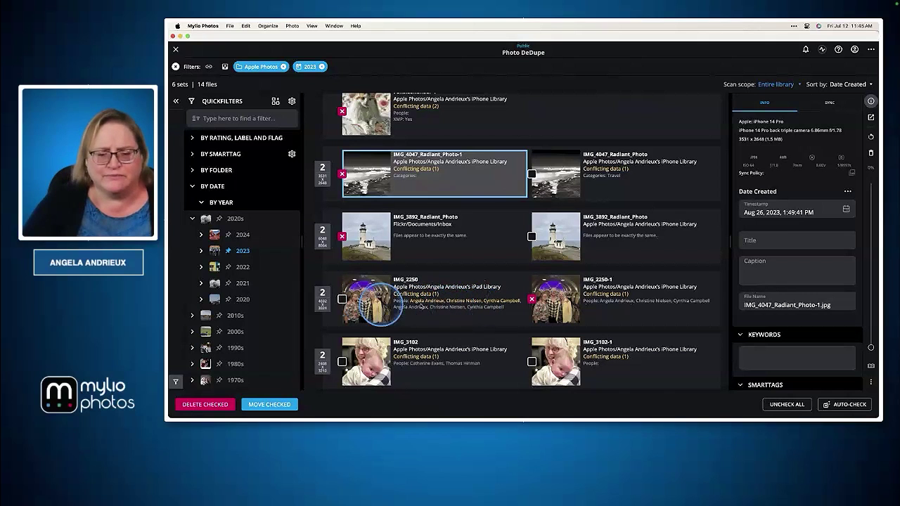
{"action": "left_click", "coordinate": [531, 299]}
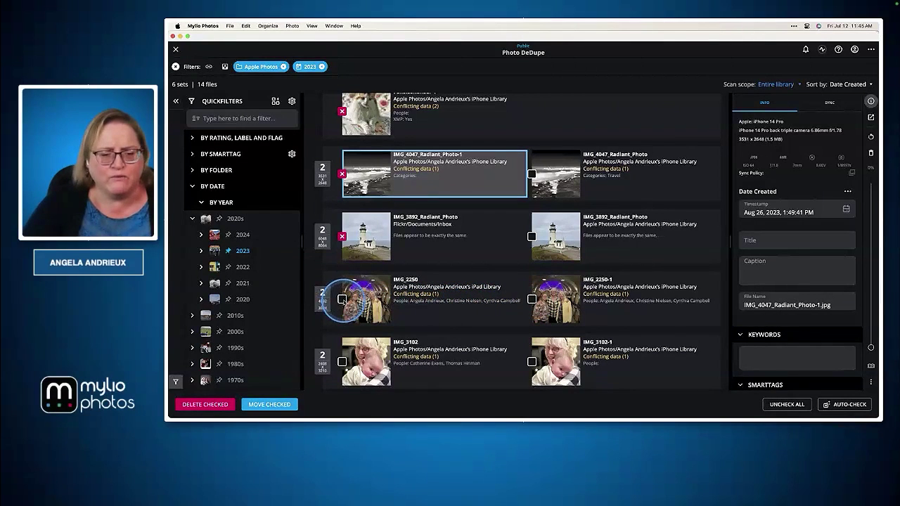
{"action": "left_click", "coordinate": [342, 299]}
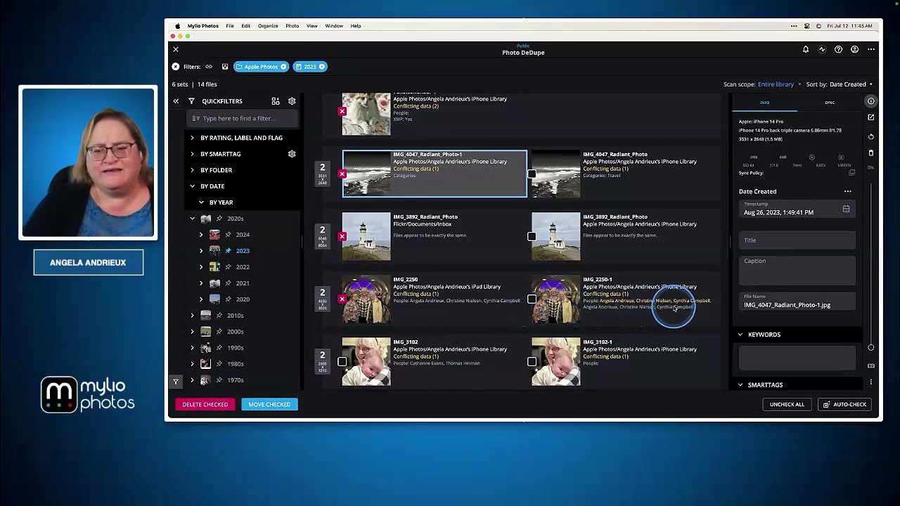
{"action": "scroll", "coordinate": [612, 295], "scroll_direction": "down", "scroll_amount": 2}
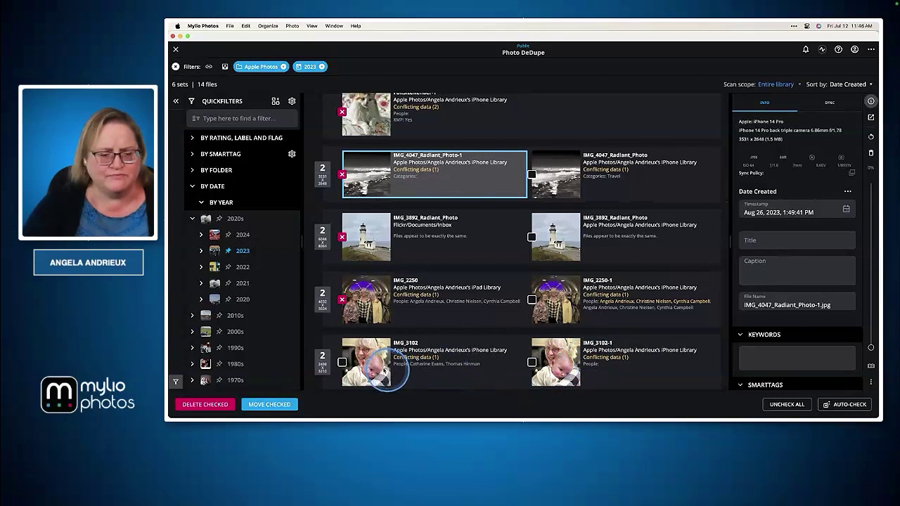
{"action": "left_click", "coordinate": [342, 363]}
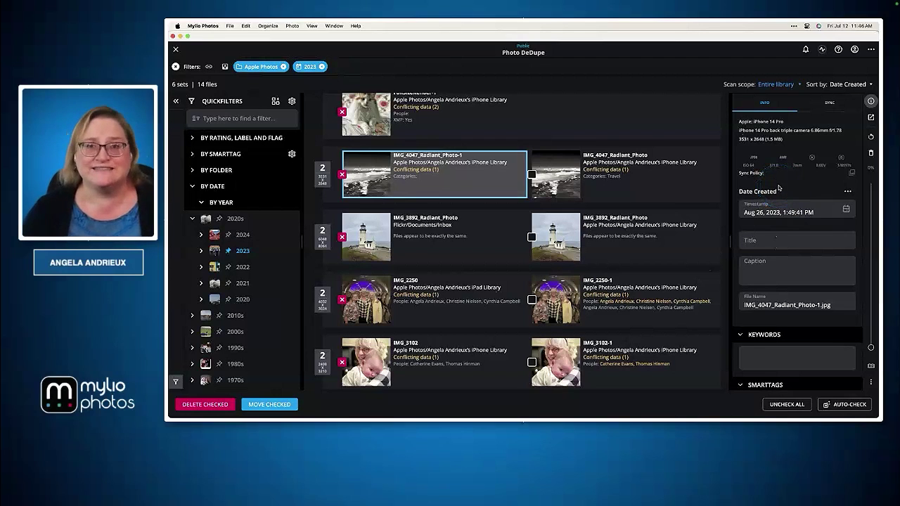
{"action": "key", "text": "ctrl+Right"}
{"action": "key", "text": "Right"}
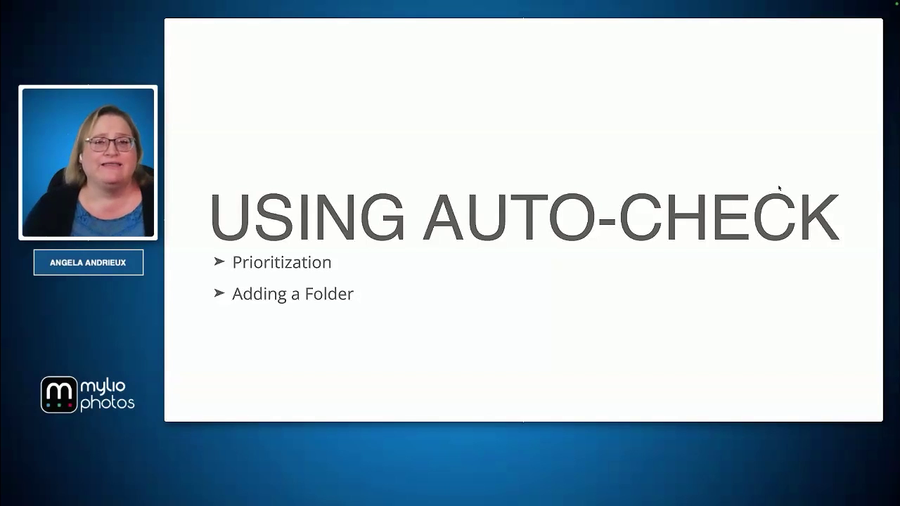
{"action": "key", "text": "super+Tab"}
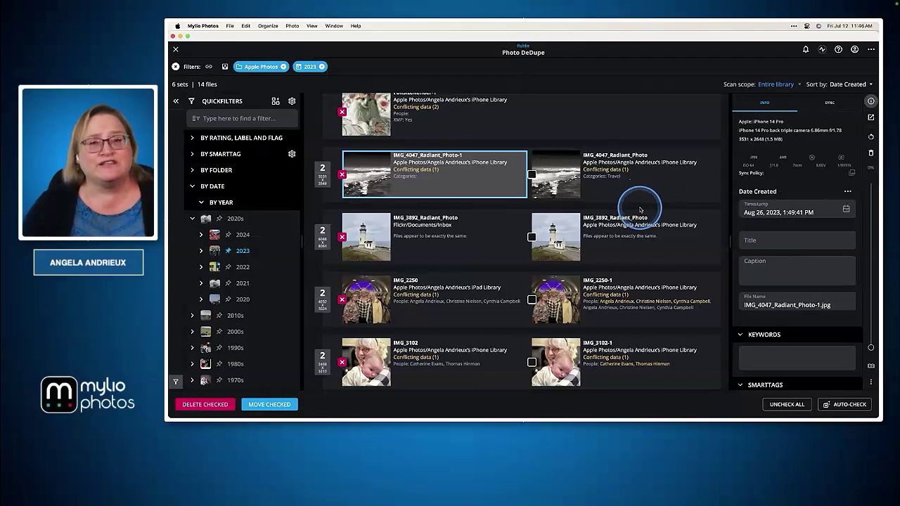
Step: Delete the checked duplicates, merging the deleted images' metadata into the remaining files
{"action": "left_click", "coordinate": [205, 404]}
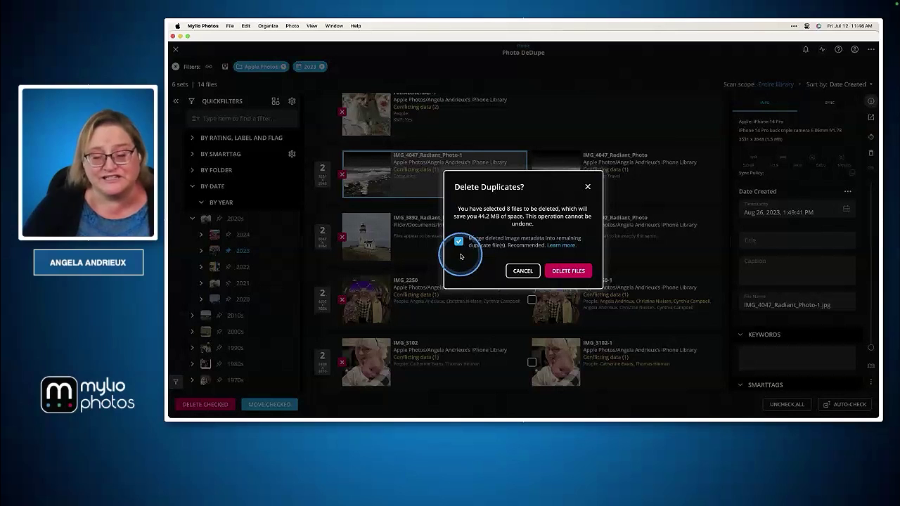
{"action": "left_click", "coordinate": [583, 273]}
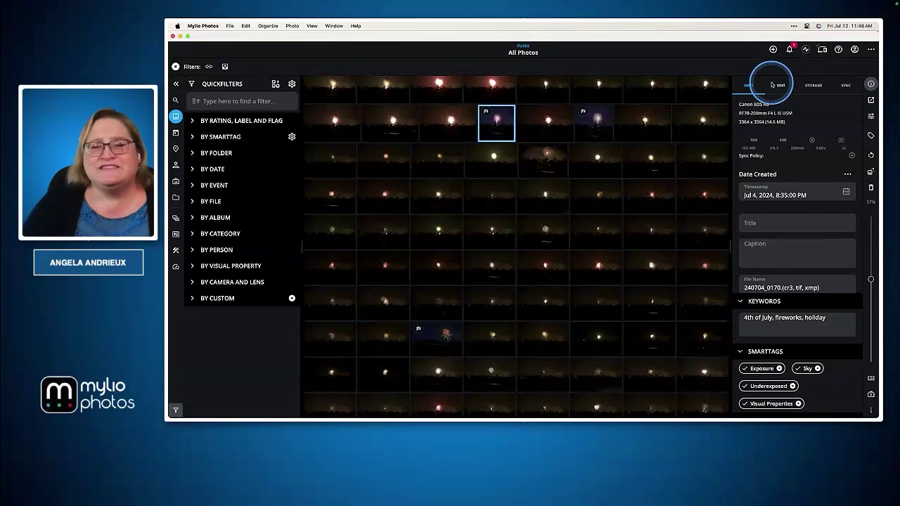
Step: Review the running activities and the notification about the duplicate deletion, closing both lists
{"action": "left_click", "coordinate": [806, 50]}
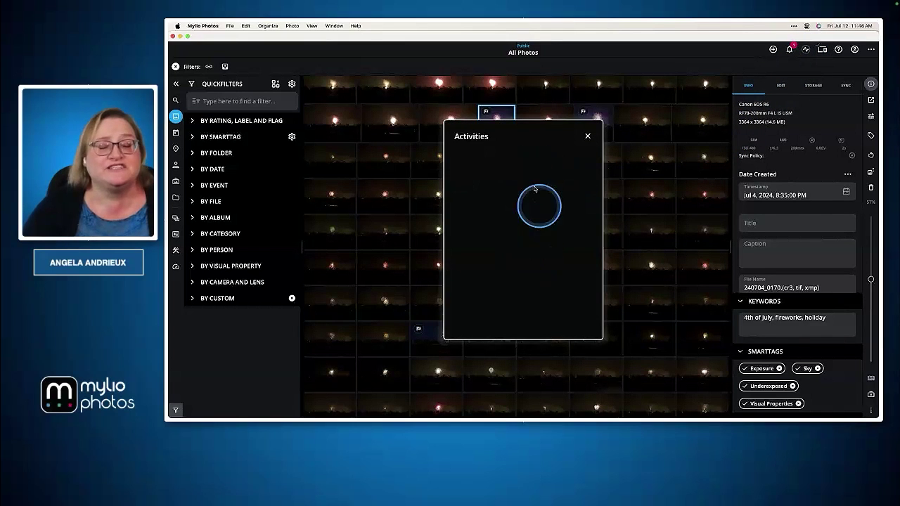
{"action": "left_click", "coordinate": [588, 137]}
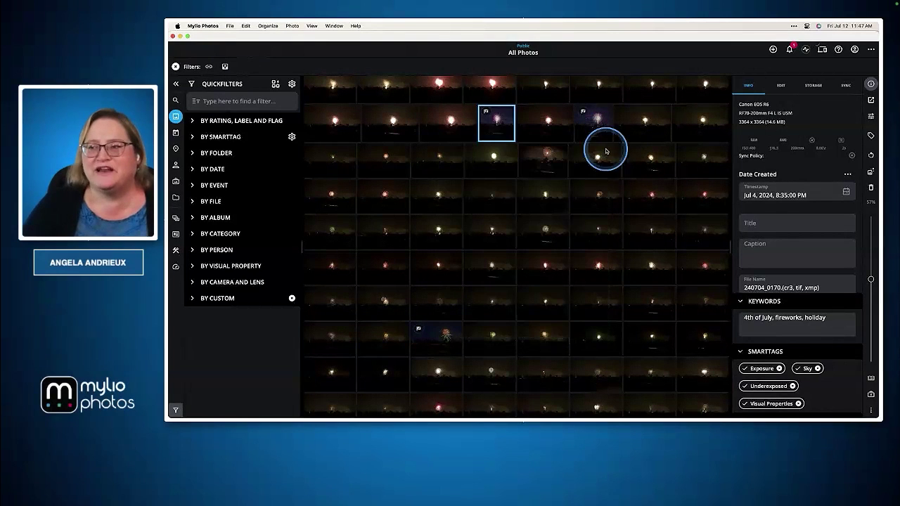
{"action": "left_click", "coordinate": [789, 50]}
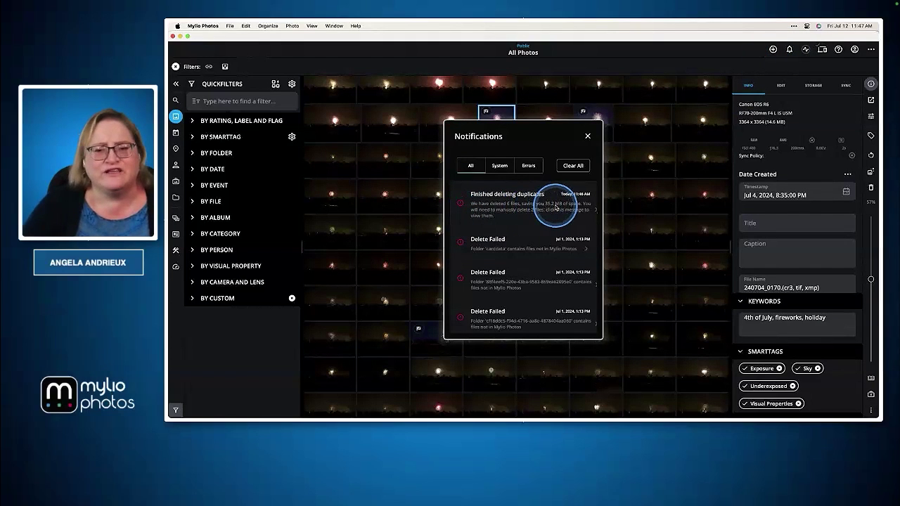
{"action": "left_click", "coordinate": [588, 136]}
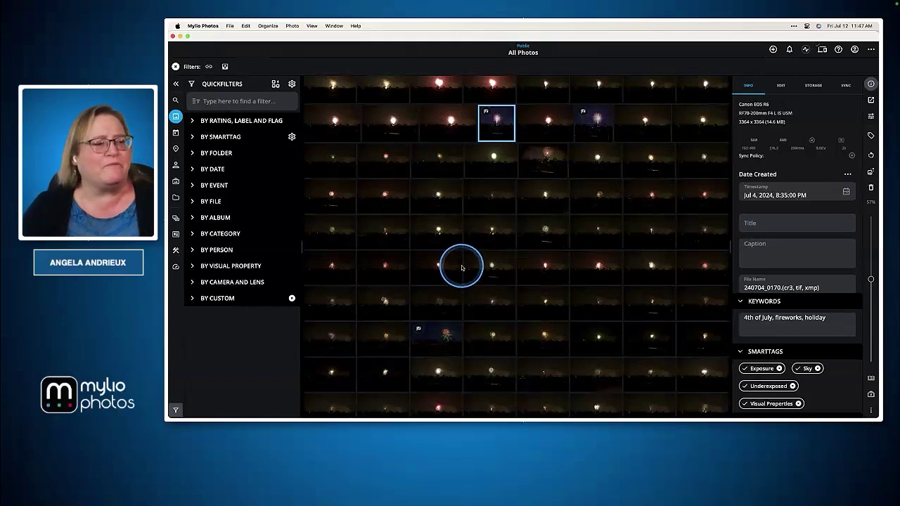
Step: Reopen Photo DeDupe, add the year 2022 to the 2023 date filter on Apple Photos, and look through the duplicate sets
{"action": "mouse_move", "coordinate": [177, 251]}
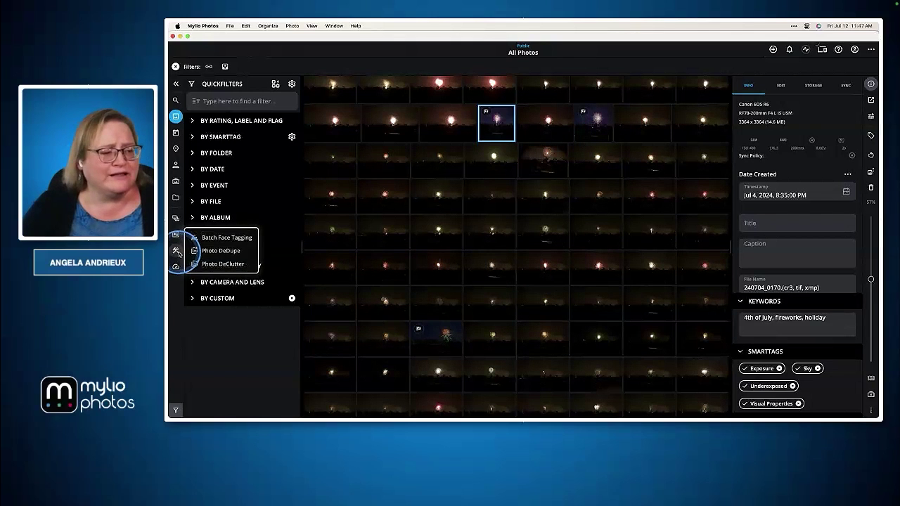
{"action": "left_click", "coordinate": [220, 251]}
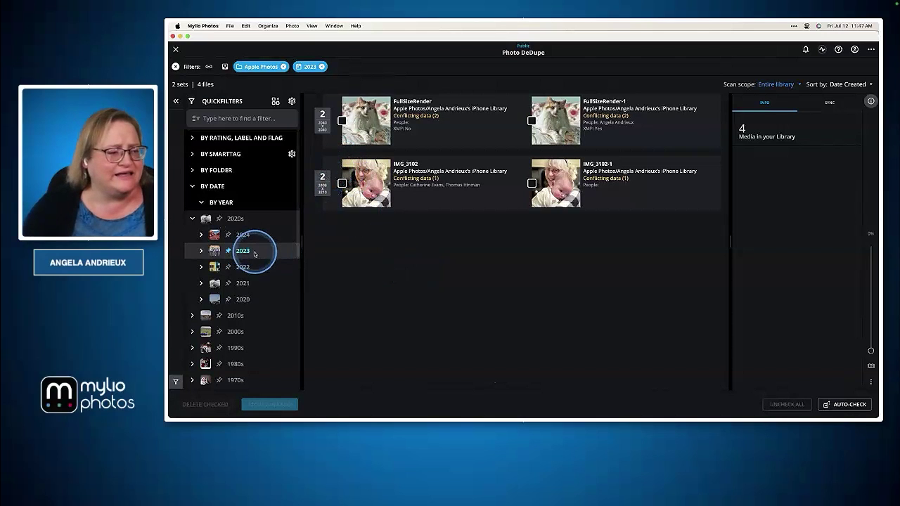
{"action": "left_click", "coordinate": [233, 268]}
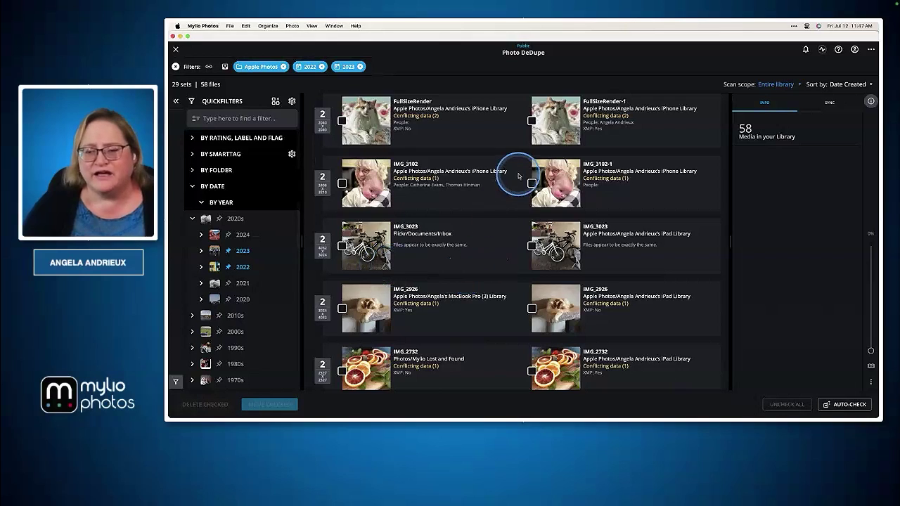
{"action": "scroll", "coordinate": [518, 175], "scroll_direction": "down", "scroll_amount": 2}
{"action": "scroll", "coordinate": [518, 175], "scroll_direction": "down", "scroll_amount": 5}
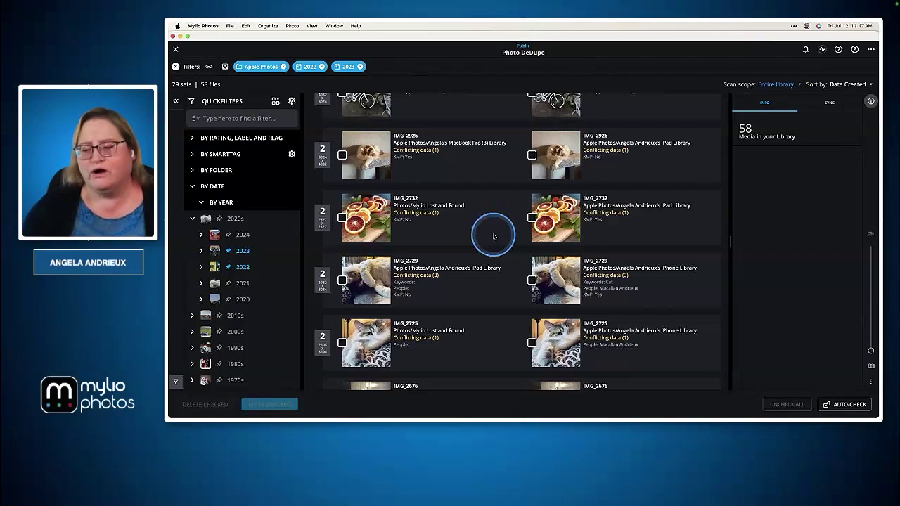
Step: Open the auto-check criteria and remove the Apple Photos folder rule from the list
{"action": "left_click", "coordinate": [846, 407]}
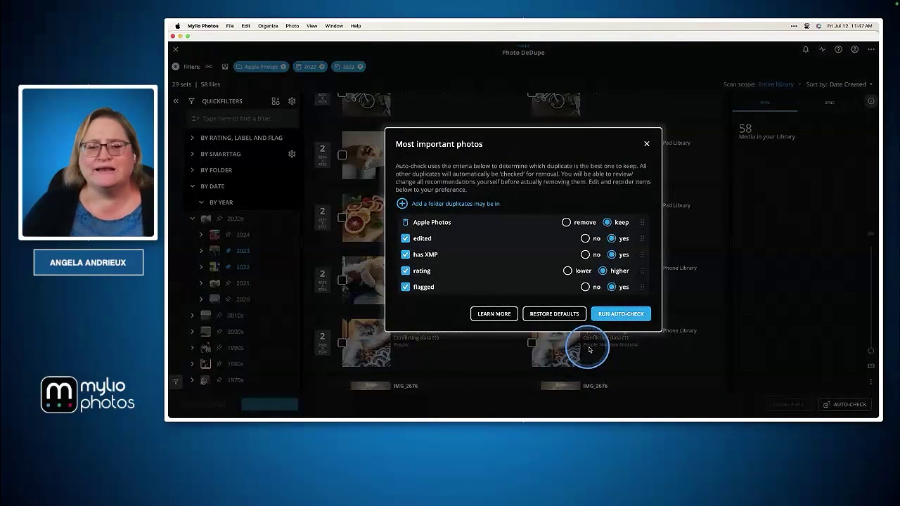
{"action": "left_click", "coordinate": [406, 222]}
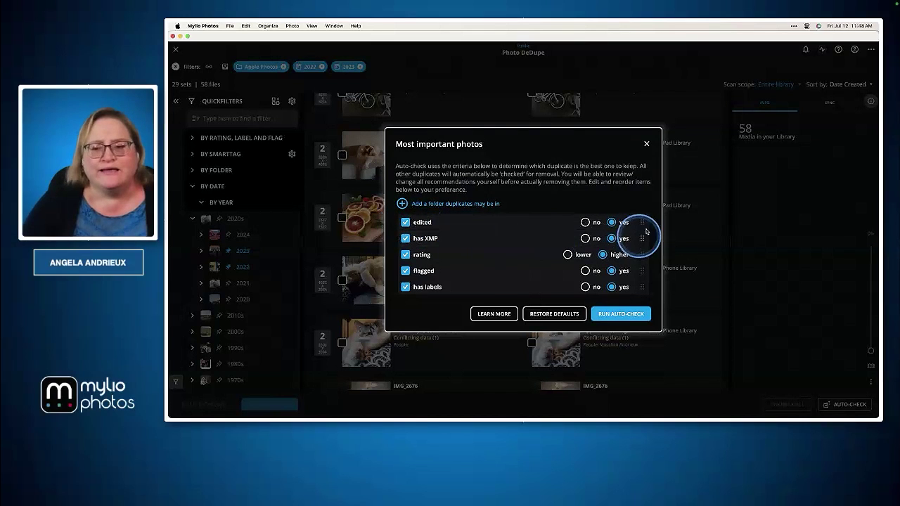
Step: Look through the auto-check criteria, move rating to the top of the order, and restore the default criteria
{"action": "scroll", "coordinate": [620, 228], "scroll_direction": "down", "scroll_amount": 1}
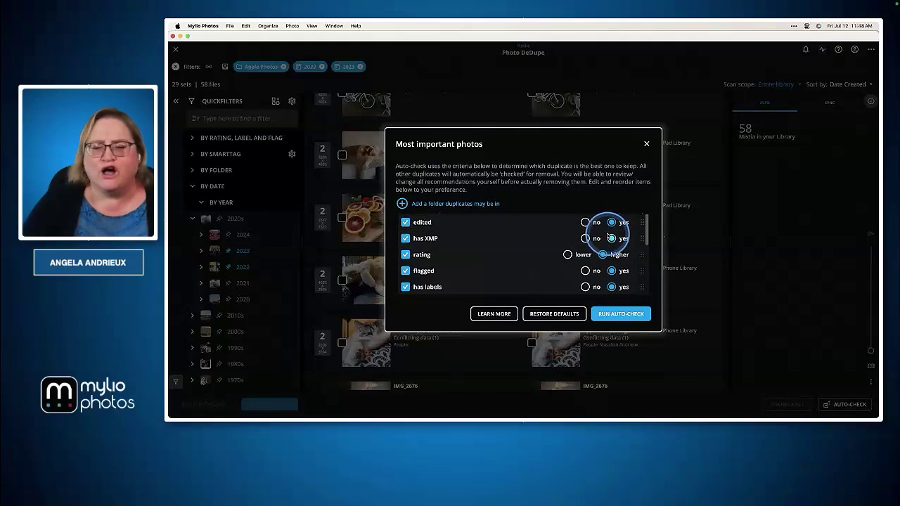
{"action": "scroll", "coordinate": [609, 236], "scroll_direction": "down", "scroll_amount": 4}
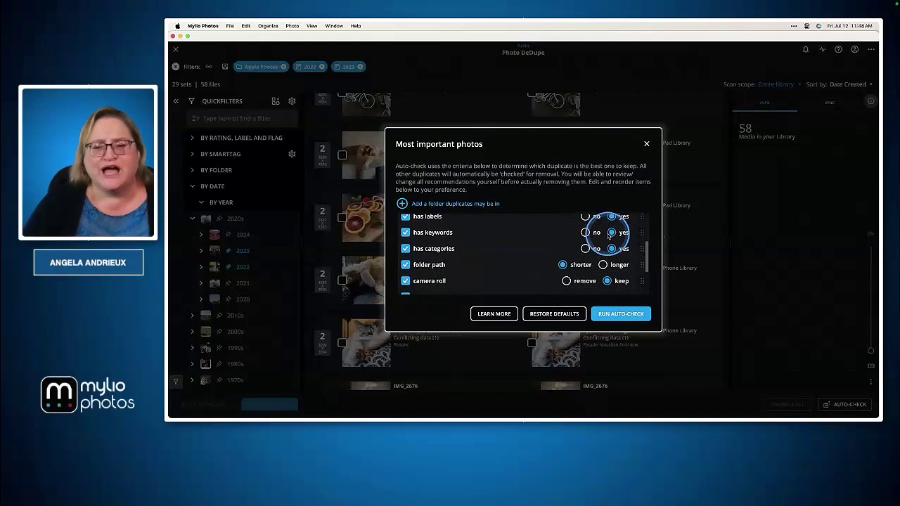
{"action": "scroll", "coordinate": [608, 236], "scroll_direction": "up", "scroll_amount": 4}
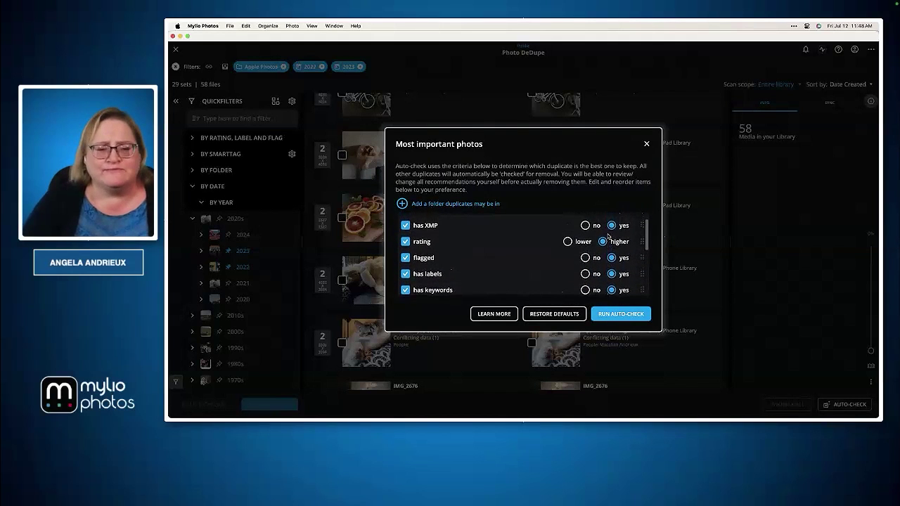
{"action": "scroll", "coordinate": [608, 236], "scroll_direction": "up", "scroll_amount": 1}
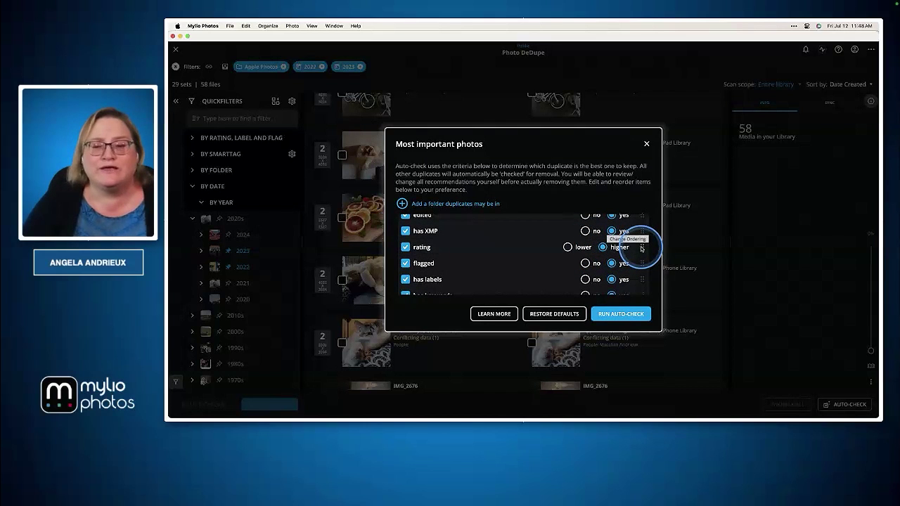
{"action": "left_click_drag", "start_coordinate": [642, 249], "coordinate": [641, 220]}
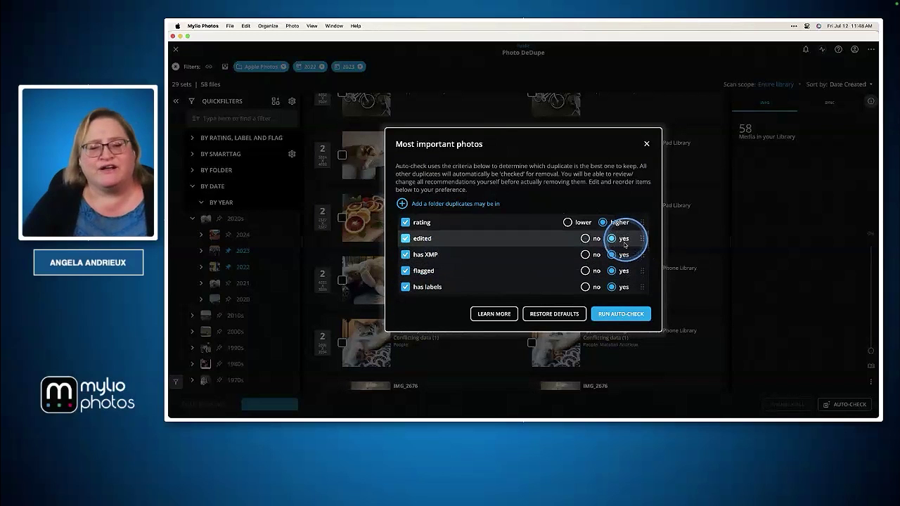
{"action": "left_click", "coordinate": [556, 315]}
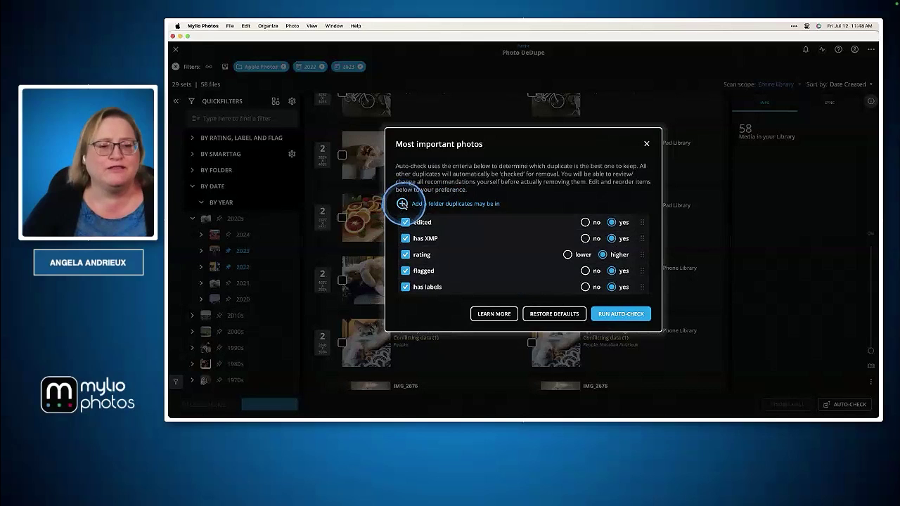
Step: Add the iPhone Library folder under Apple Photos to the auto-check criteria as a folder to keep
{"action": "left_click", "coordinate": [402, 203]}
{"action": "scroll", "coordinate": [436, 228], "scroll_direction": "up", "scroll_amount": 5}
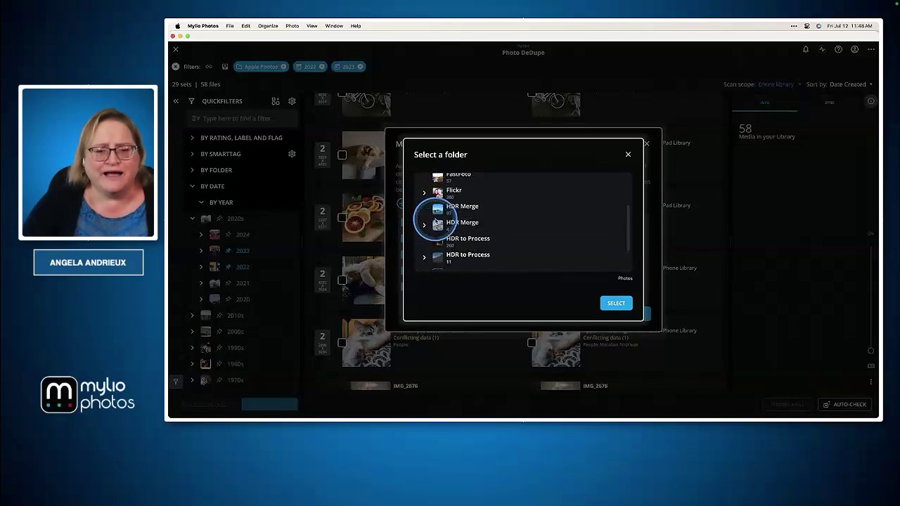
{"action": "scroll", "coordinate": [435, 203], "scroll_direction": "up", "scroll_amount": 2}
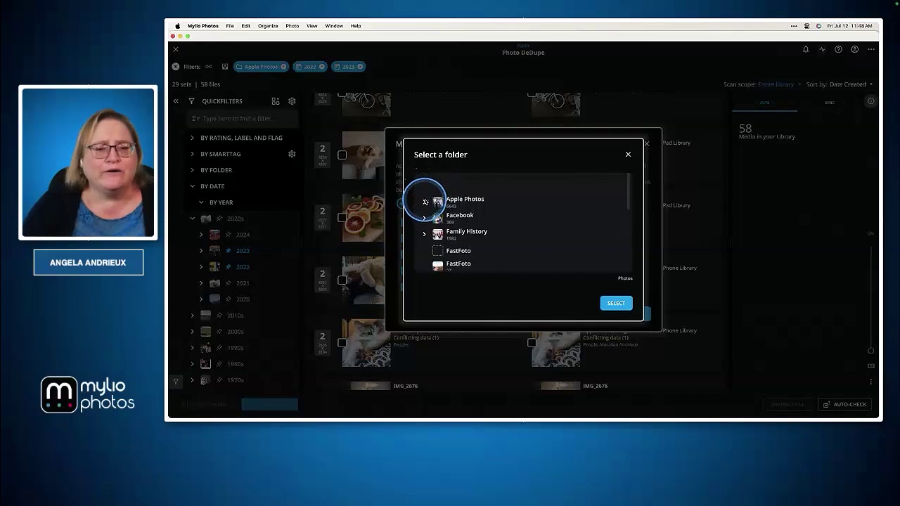
{"action": "left_click", "coordinate": [423, 196]}
{"action": "left_click", "coordinate": [424, 196]}
{"action": "left_click", "coordinate": [424, 182]}
{"action": "left_click", "coordinate": [492, 211]}
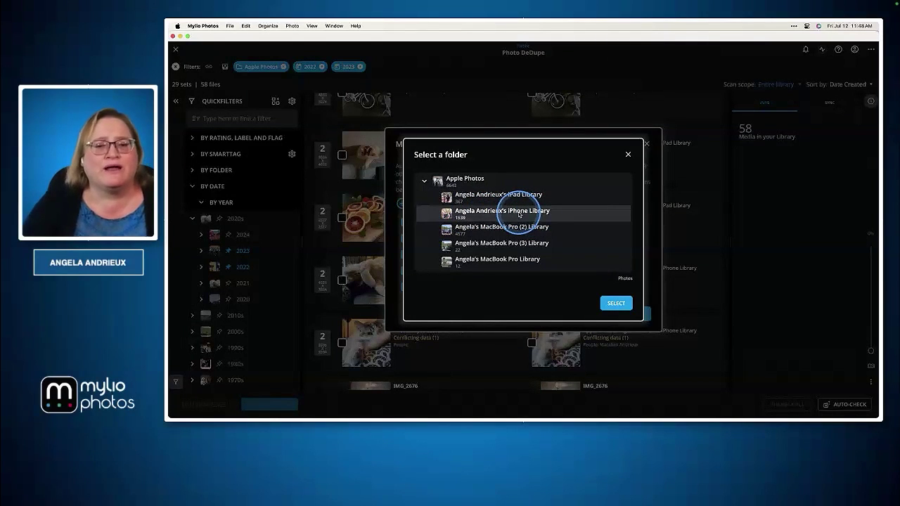
{"action": "left_click", "coordinate": [503, 212]}
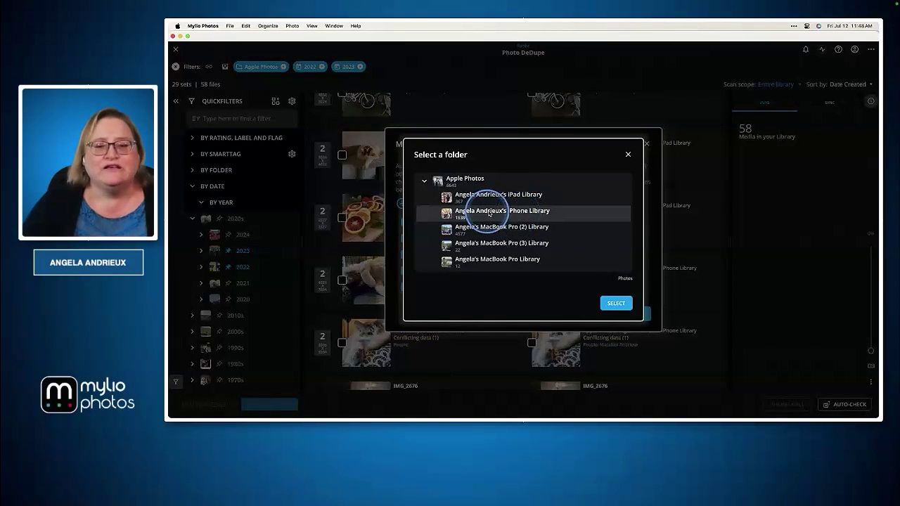
{"action": "left_click", "coordinate": [646, 306]}
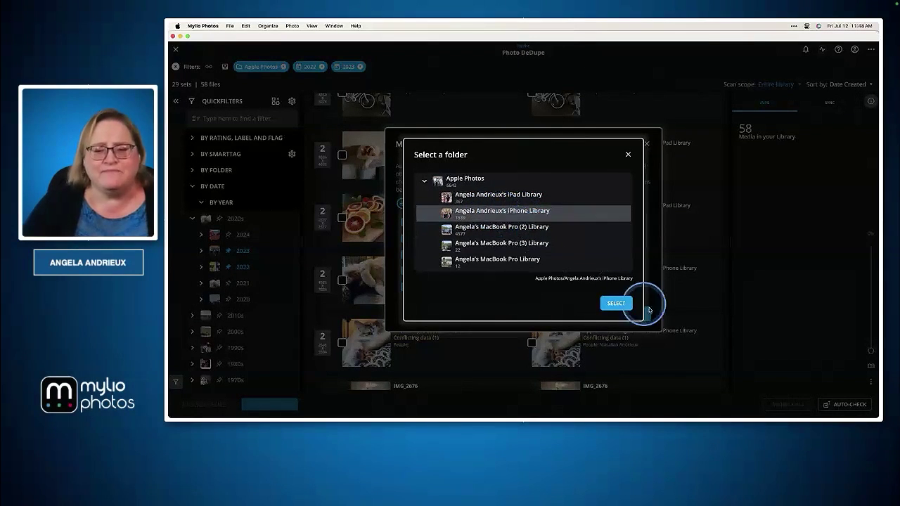
{"action": "left_click", "coordinate": [613, 303]}
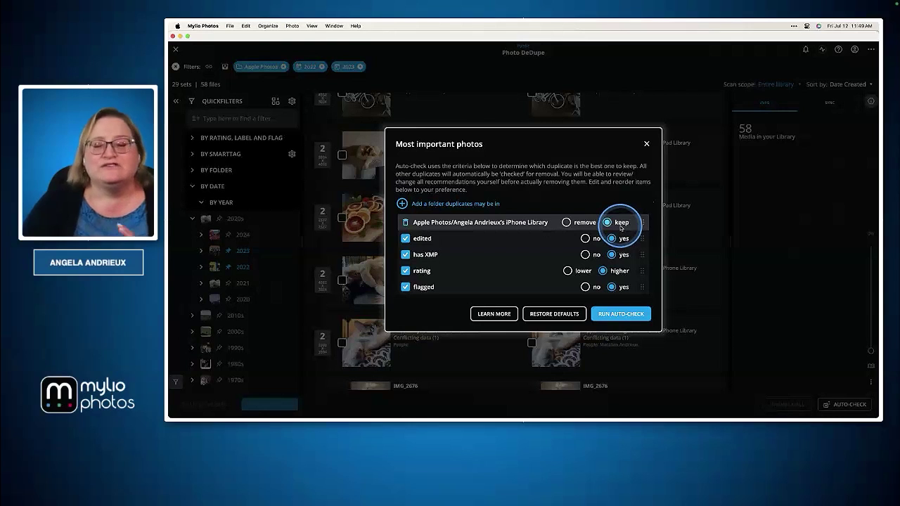
Step: Run auto-check on the 2022 and 2023 duplicate sets and review which copies are checked
{"action": "left_click", "coordinate": [610, 315]}
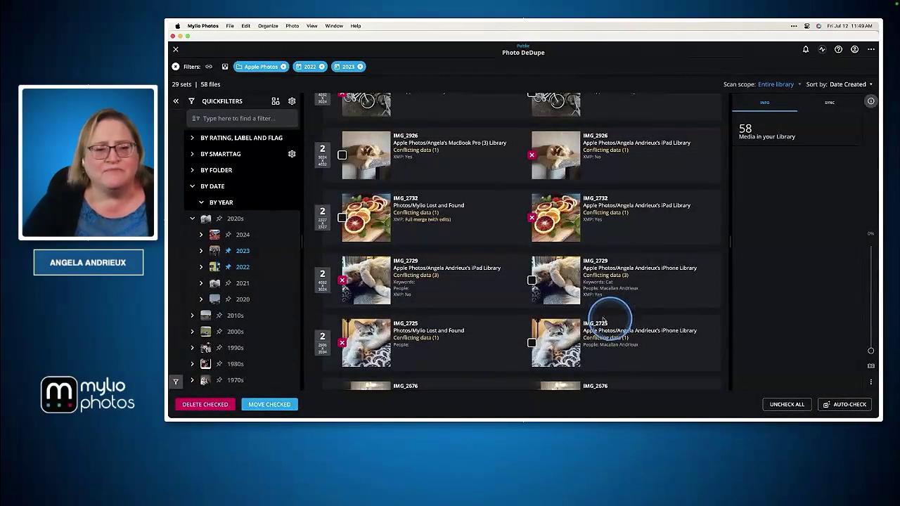
{"action": "scroll", "coordinate": [521, 255], "scroll_direction": "up", "scroll_amount": 4}
{"action": "scroll", "coordinate": [521, 254], "scroll_direction": "down", "scroll_amount": 1}
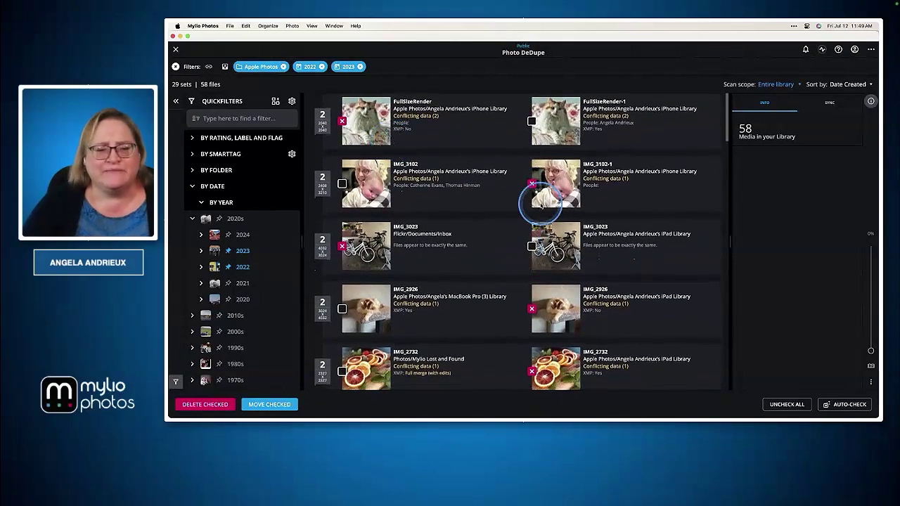
{"action": "scroll", "coordinate": [534, 190], "scroll_direction": "down", "scroll_amount": 3}
{"action": "scroll", "coordinate": [541, 205], "scroll_direction": "down", "scroll_amount": 2}
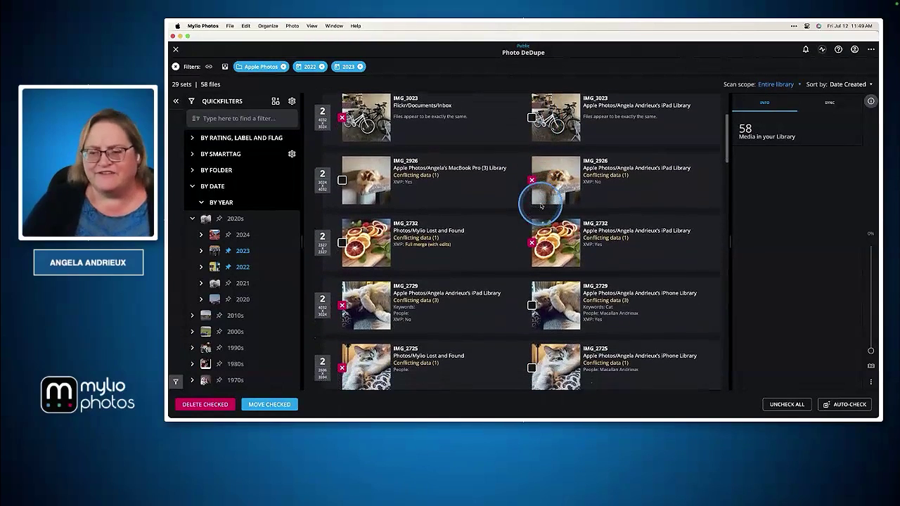
{"action": "left_click", "coordinate": [540, 208]}
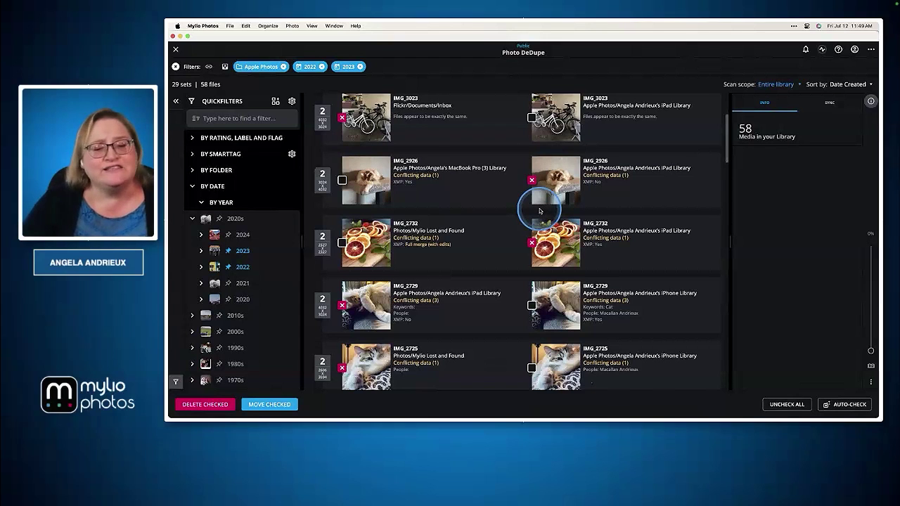
{"action": "scroll", "coordinate": [540, 211], "scroll_direction": "down", "scroll_amount": 1}
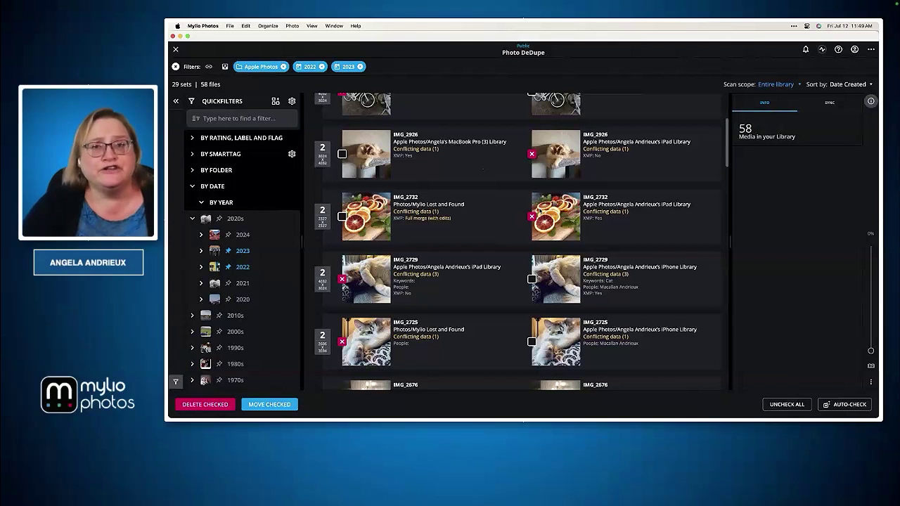
{"action": "left_click", "coordinate": [540, 212]}
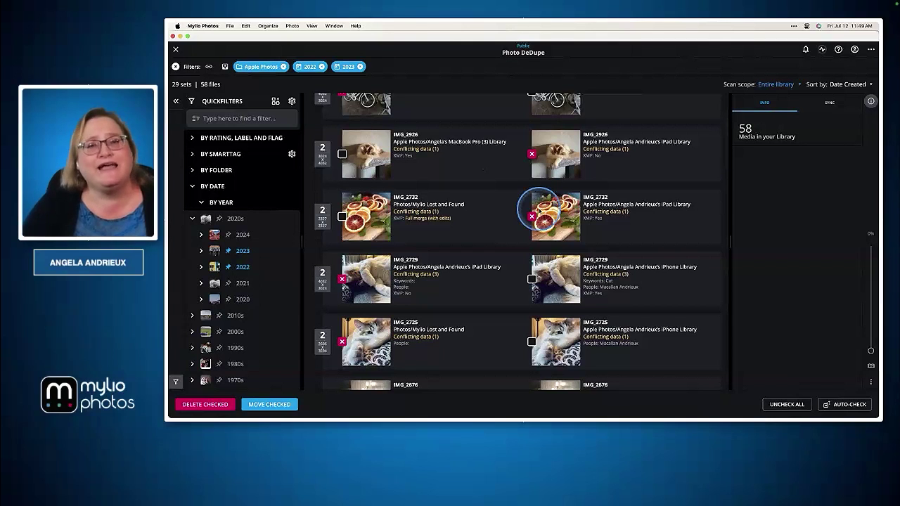
{"action": "scroll", "coordinate": [540, 211], "scroll_direction": "down", "scroll_amount": 1}
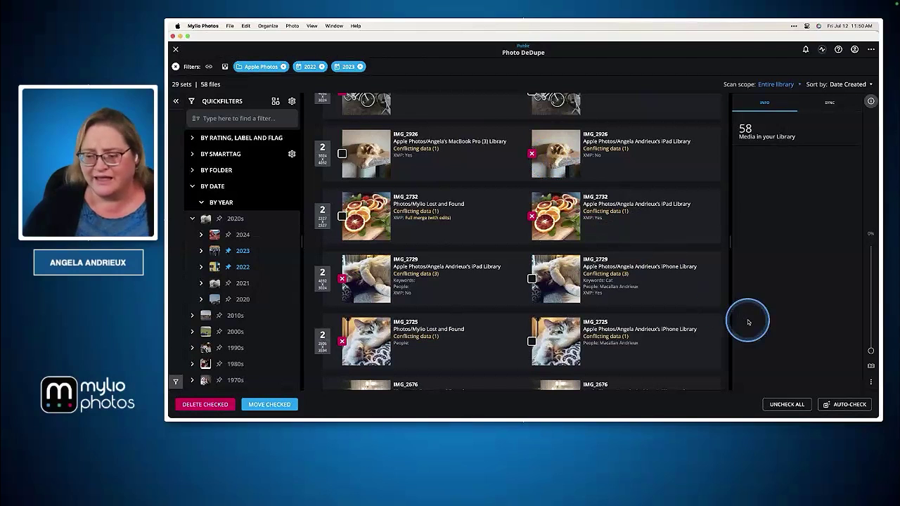
Step: Delete the auto-checked 2022 and 2023 duplicates, keeping the option to merge deleted image metadata into the remaining files
{"action": "left_click", "coordinate": [204, 406]}
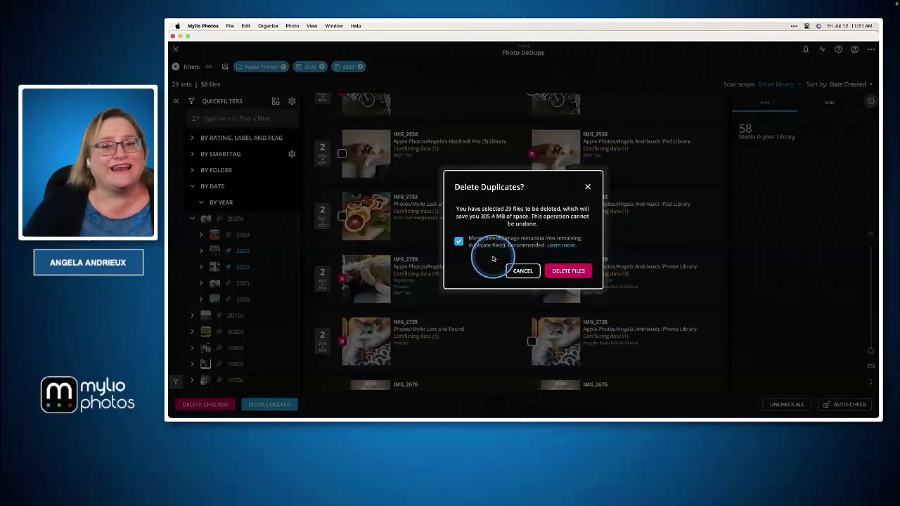
{"action": "left_click", "coordinate": [568, 271]}
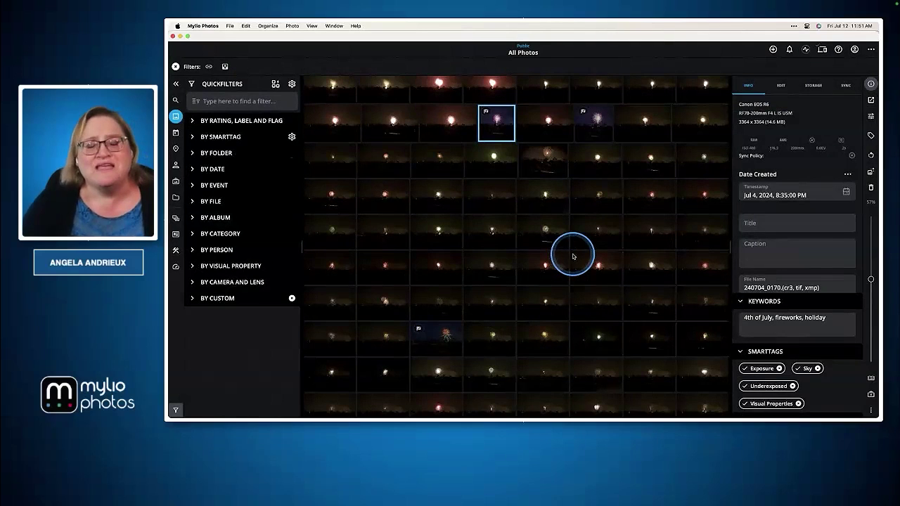
{"action": "key", "text": "super+Tab"}
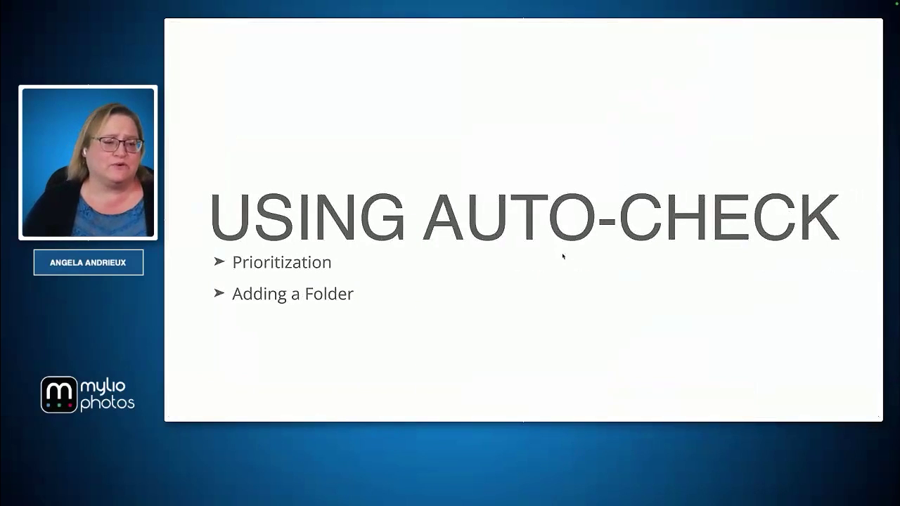
{"action": "key", "text": "Right"}
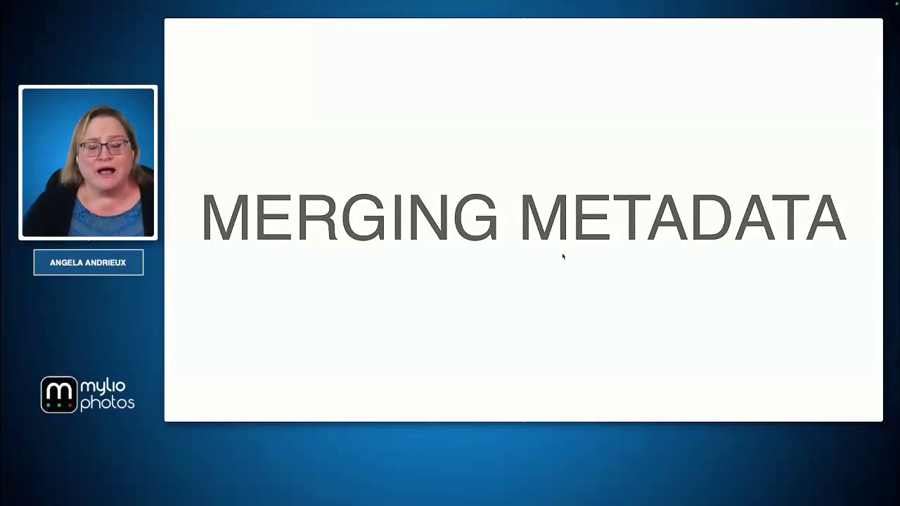
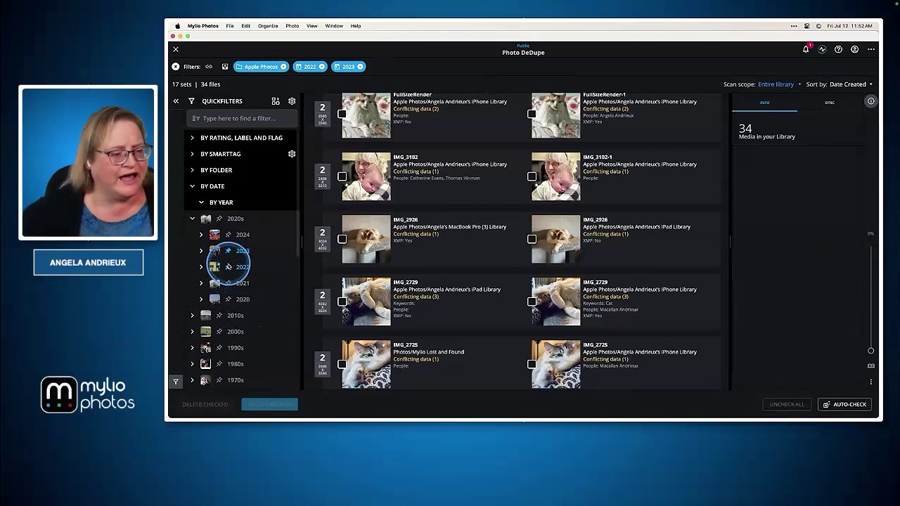
Step: Replace the 2022 and 2023 date filters on Apple Photos with 2021 and 2020
{"action": "left_click", "coordinate": [230, 268]}
{"action": "left_click", "coordinate": [229, 251]}
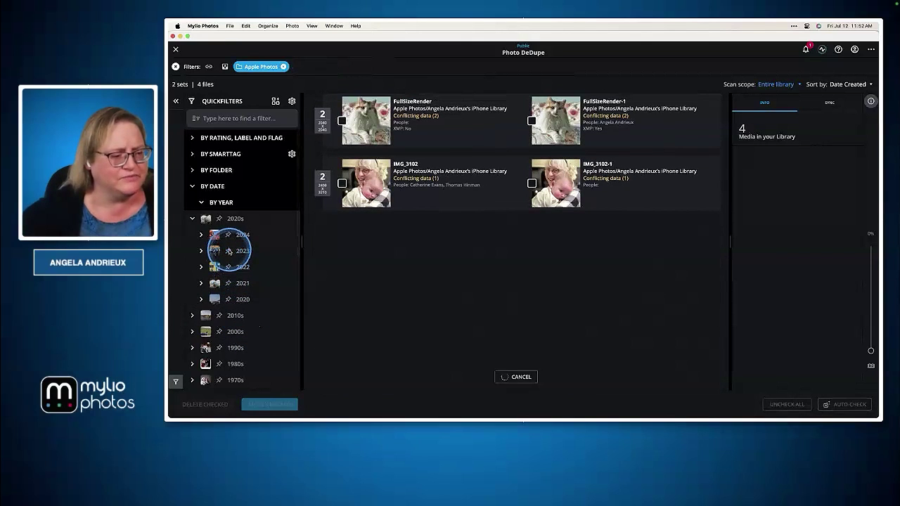
{"action": "left_click", "coordinate": [227, 285]}
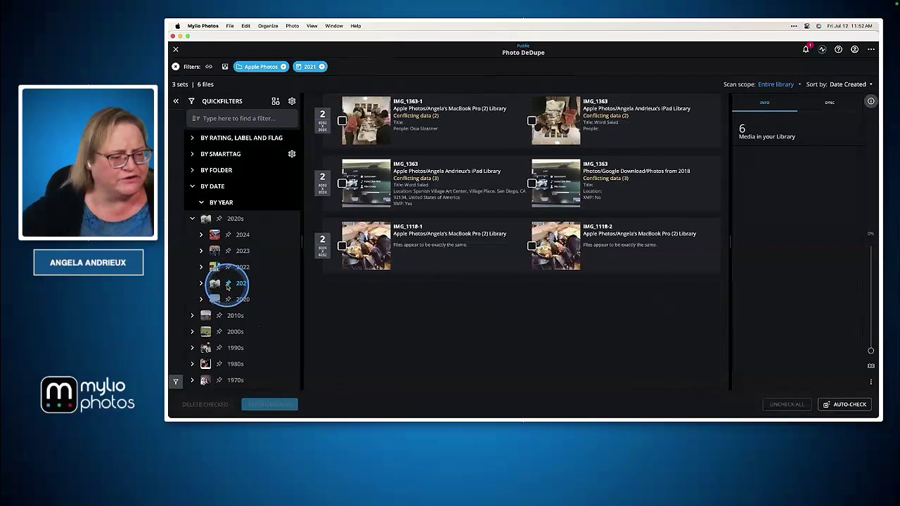
{"action": "left_click", "coordinate": [227, 301]}
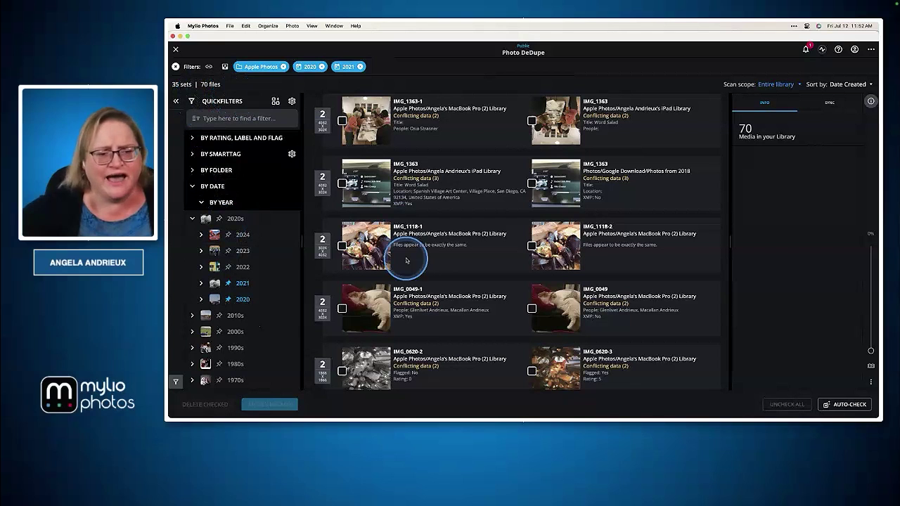
Step: Run auto-check on the 2020 and 2021 sets with the iPhone Library folder kept, and delete the checked duplicates
{"action": "left_click", "coordinate": [840, 410]}
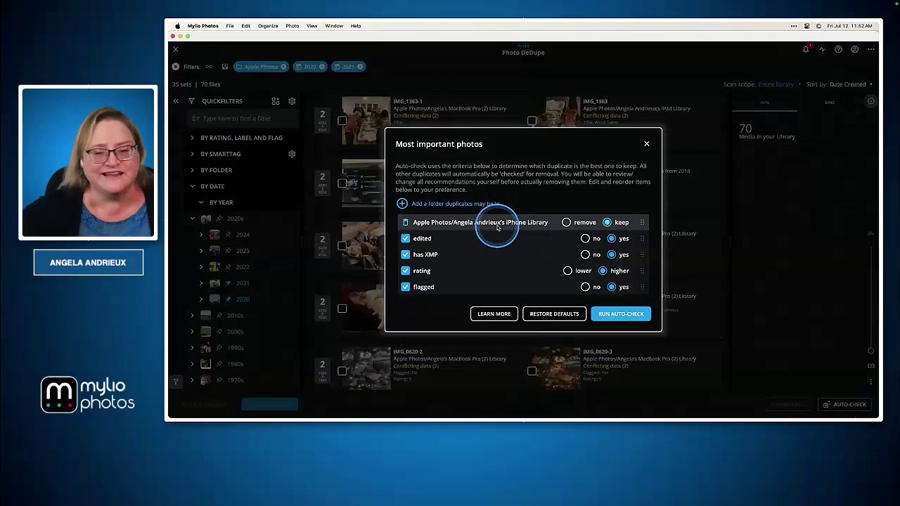
{"action": "left_click", "coordinate": [613, 316]}
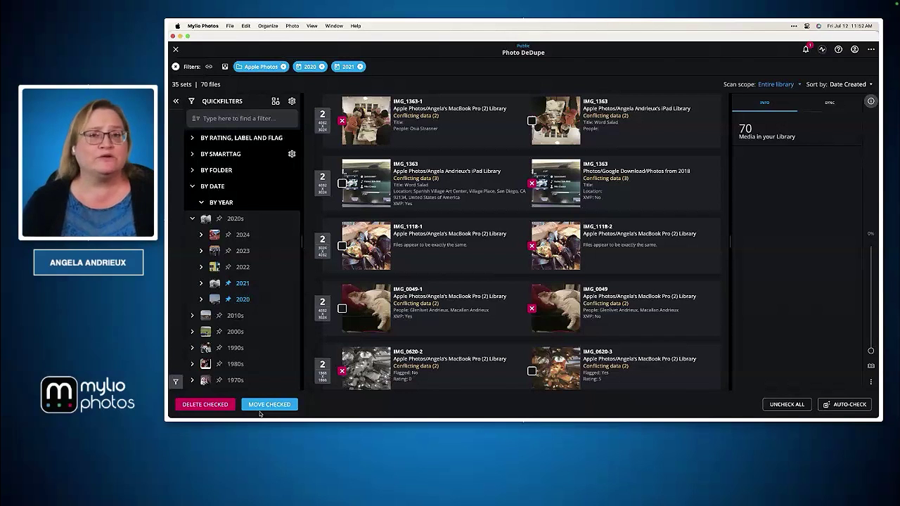
{"action": "left_click", "coordinate": [262, 408]}
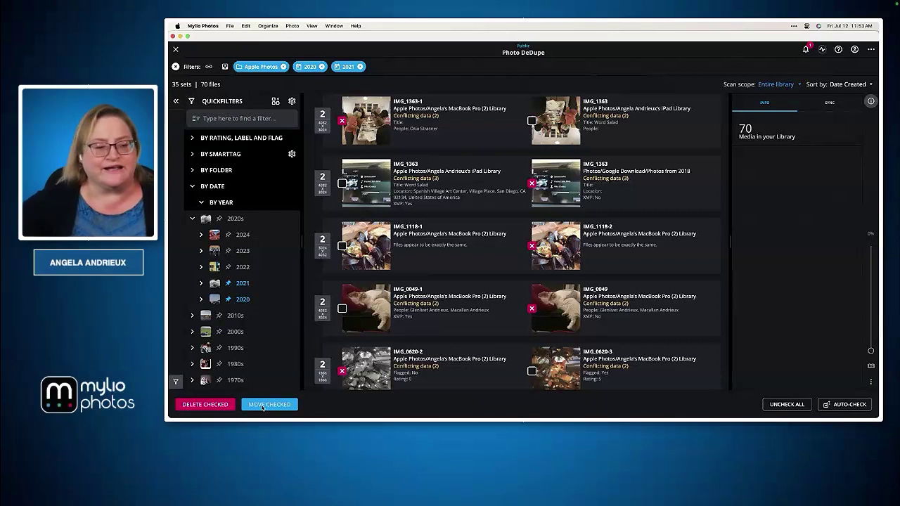
{"action": "left_click", "coordinate": [206, 405]}
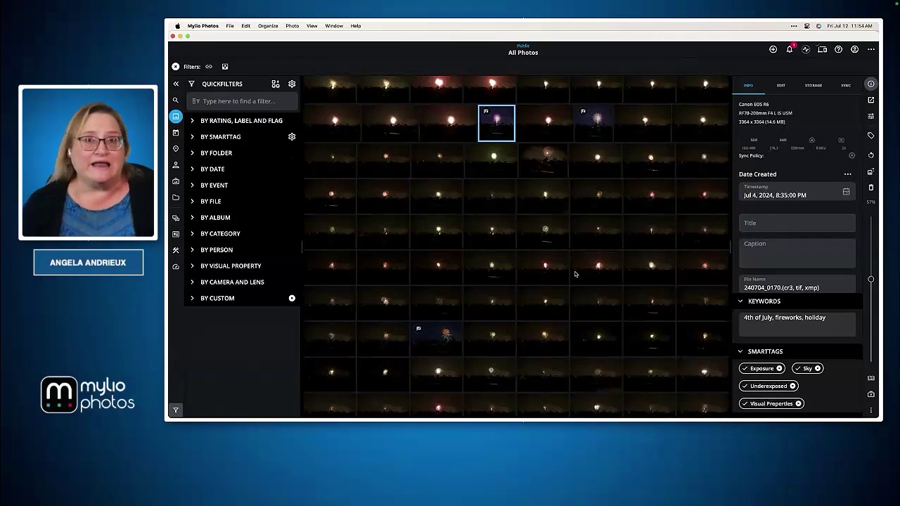
Step: Open the notifications list to examine the messages about the finished duplicate deletions
{"action": "left_click", "coordinate": [772, 203]}
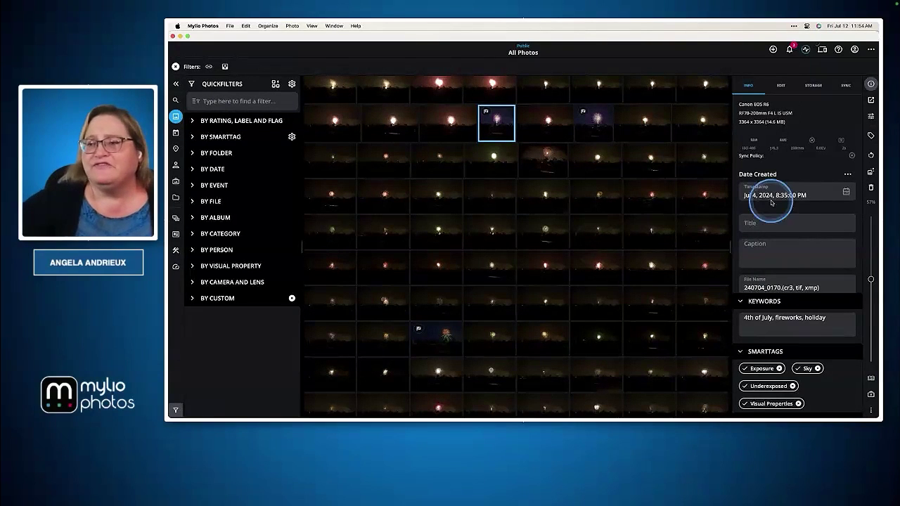
{"action": "left_click", "coordinate": [791, 49]}
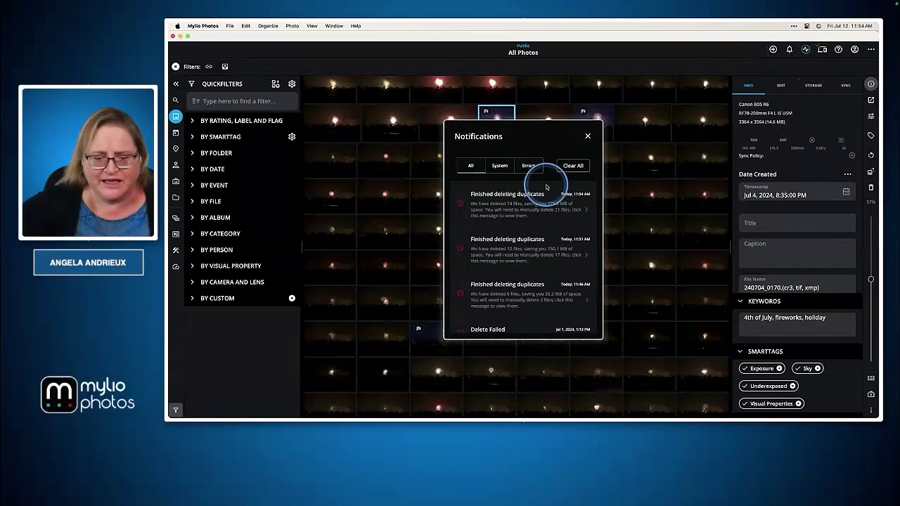
Step: Look through the duplicate deletion notifications and open the 11:51 AM one to review the files that need manual deletion
{"action": "scroll", "coordinate": [531, 244], "scroll_direction": "down", "scroll_amount": 3}
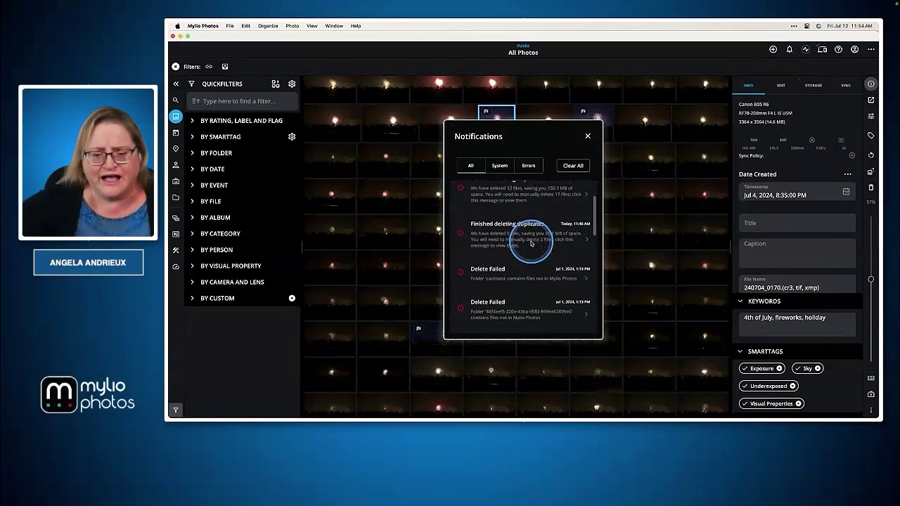
{"action": "scroll", "coordinate": [493, 276], "scroll_direction": "up", "scroll_amount": 1}
{"action": "scroll", "coordinate": [492, 274], "scroll_direction": "up", "scroll_amount": 1}
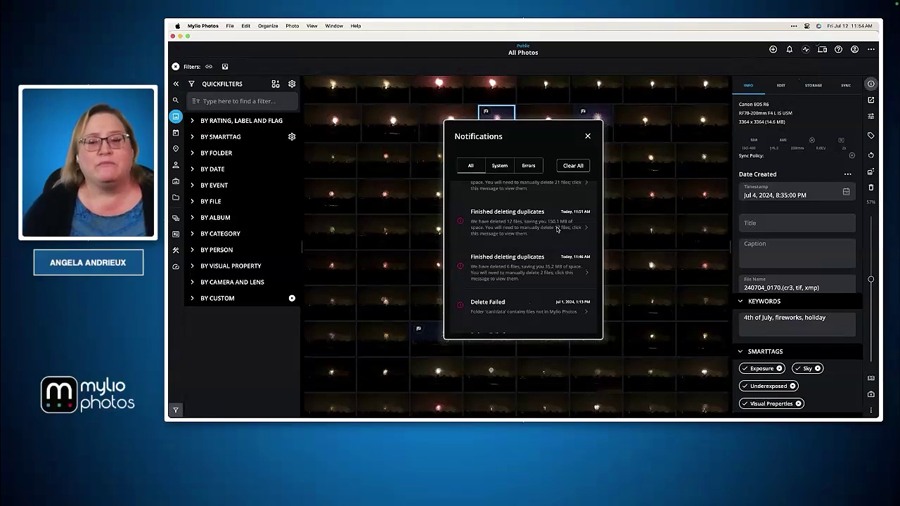
{"action": "left_click", "coordinate": [557, 228]}
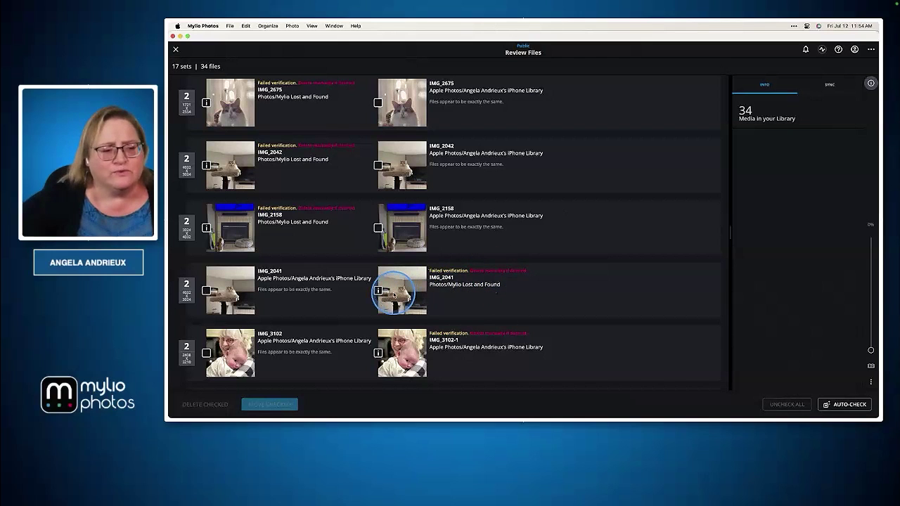
Step: Examine the file actions, including Delete File, for the IMG_2041 copy in Mylio Lost and Found, and leave without choosing any
{"action": "left_click", "coordinate": [396, 296]}
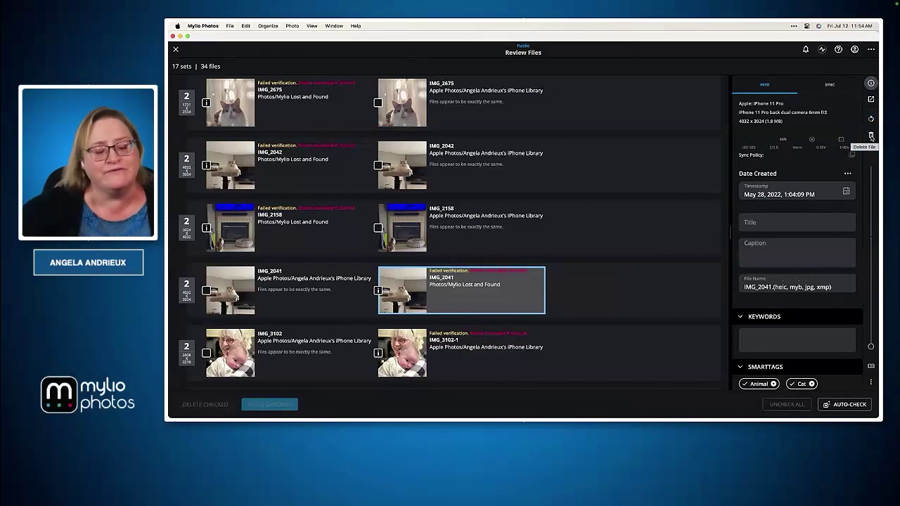
{"action": "right_click", "coordinate": [491, 296]}
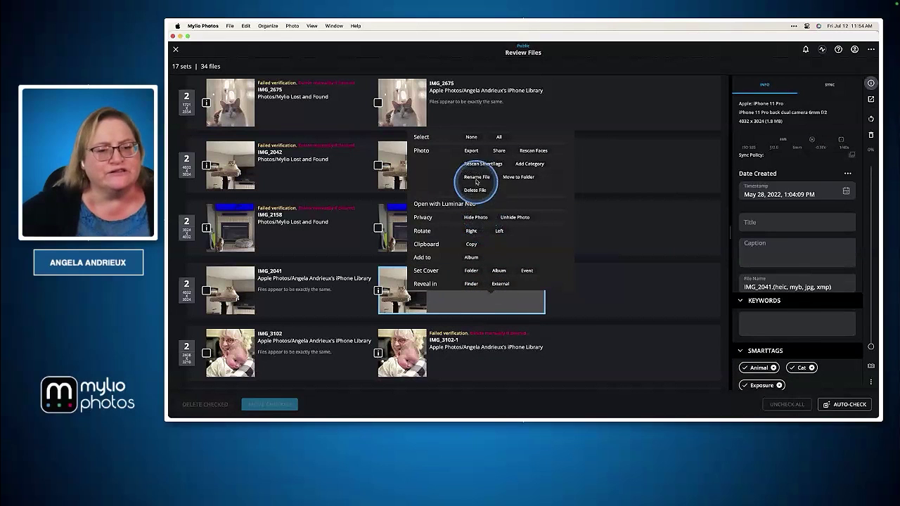
{"action": "left_click", "coordinate": [646, 276]}
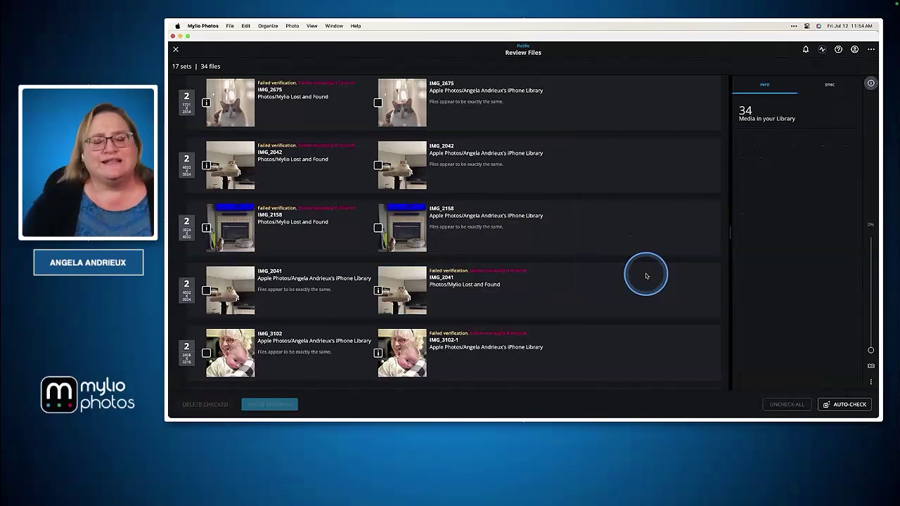